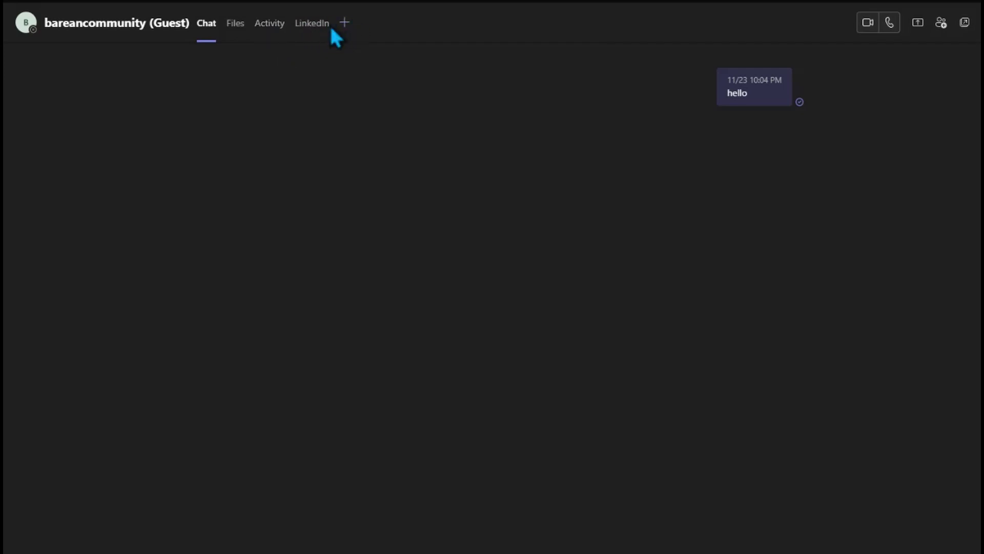
Open the full apps catalogue from Add a tab and browse its featured, task management and productivity sections.
left_click(345, 23)
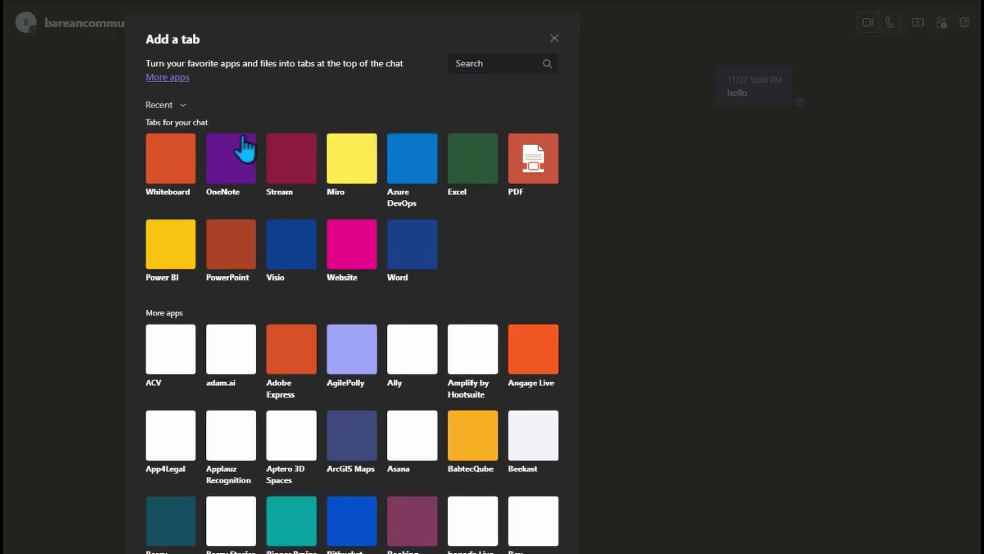
left_click(245, 149)
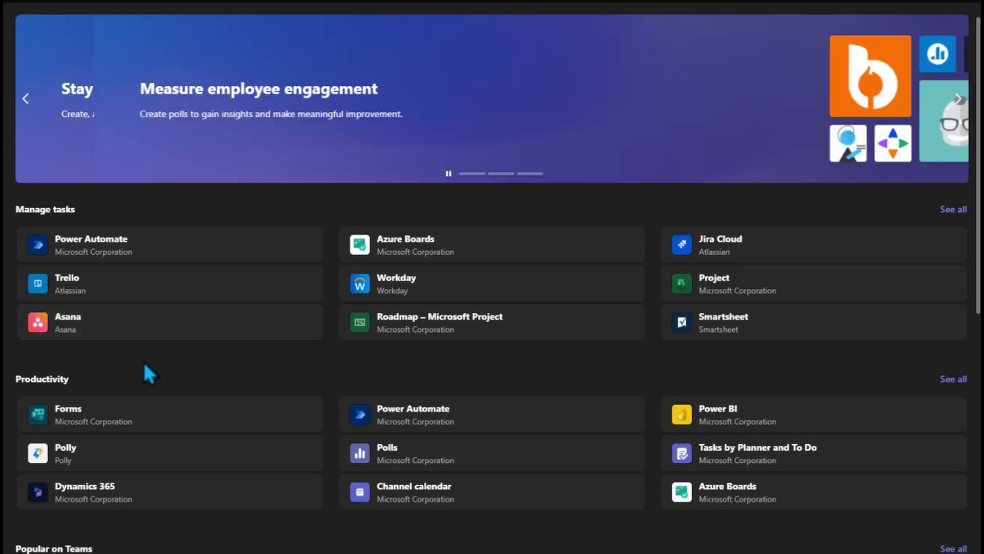
scroll(161, 353, "down", 3)
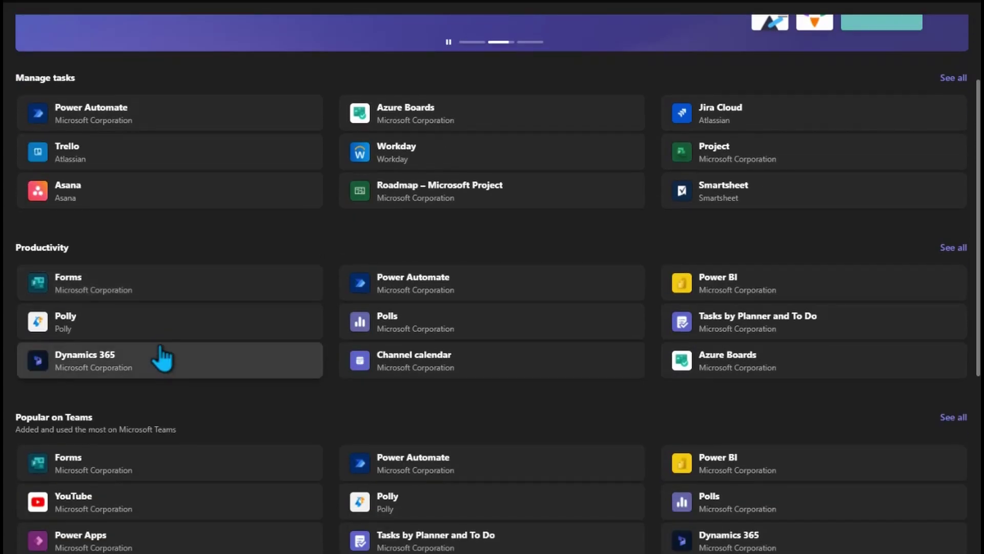
scroll(161, 356, "down", 2)
scroll(161, 355, "down", 2)
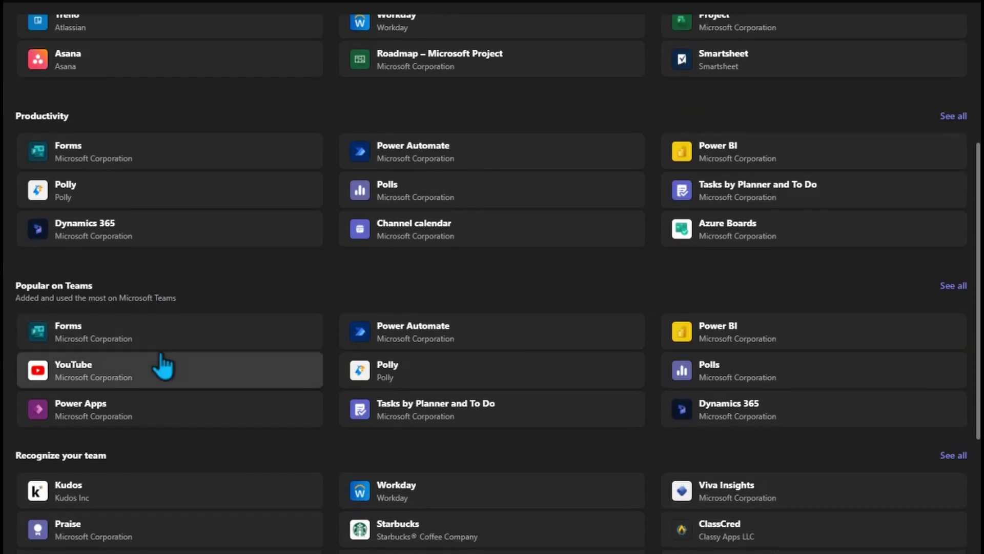
scroll(163, 362, "up", 5)
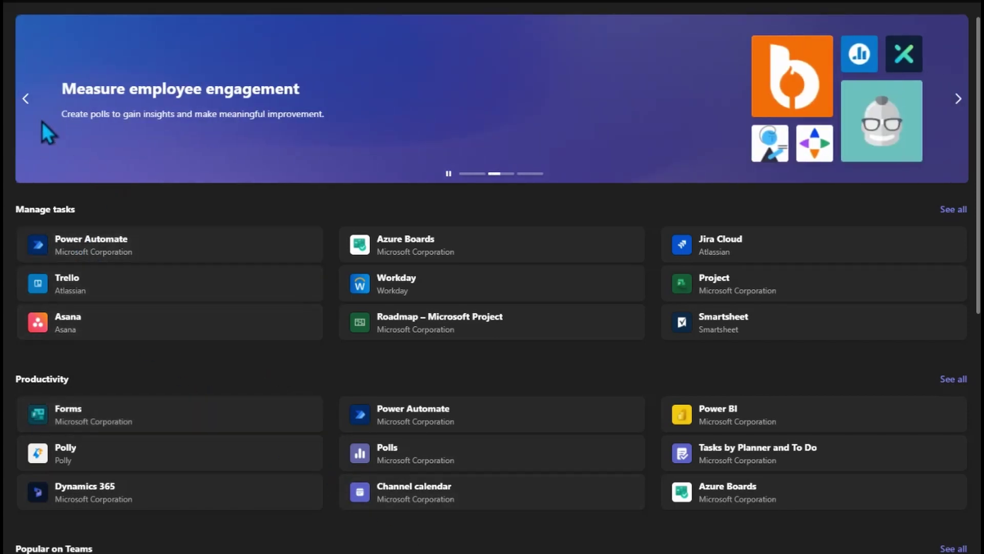
left_click(21, 99)
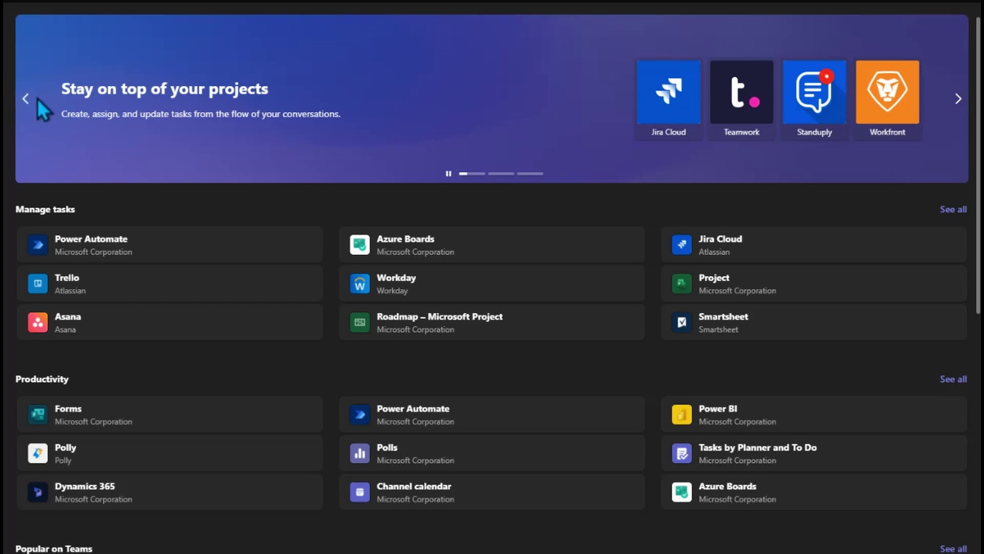
left_click(23, 101)
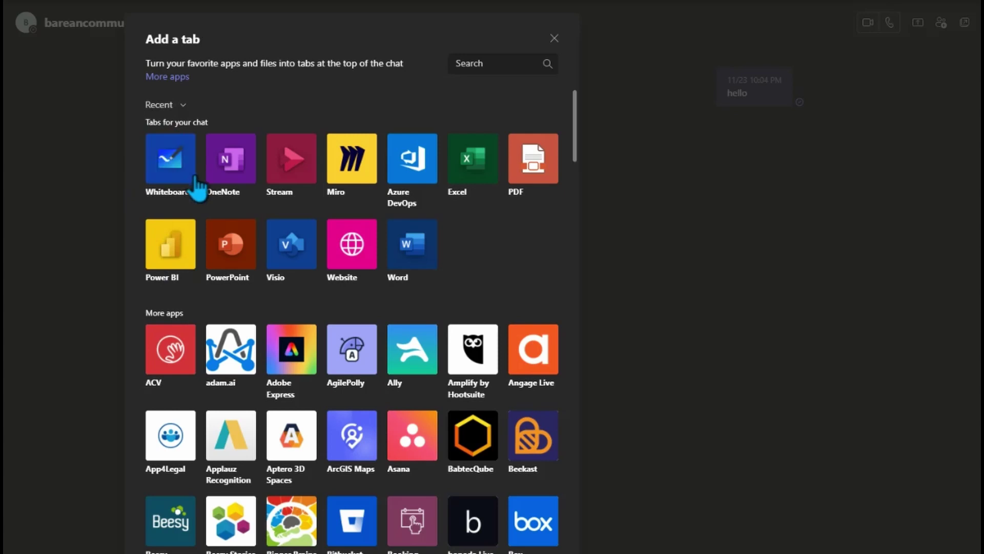
Pick the Whiteboard app for the new chat tab.
left_click(169, 159)
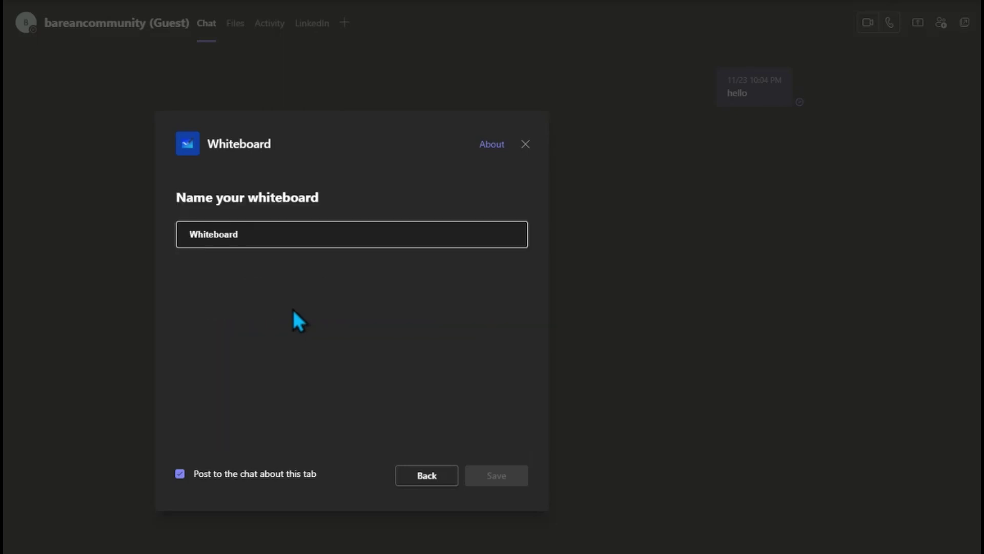
Rename the whiteboard tab from 'Whiteboard' to 'Project Board' and save it.
left_click(263, 229)
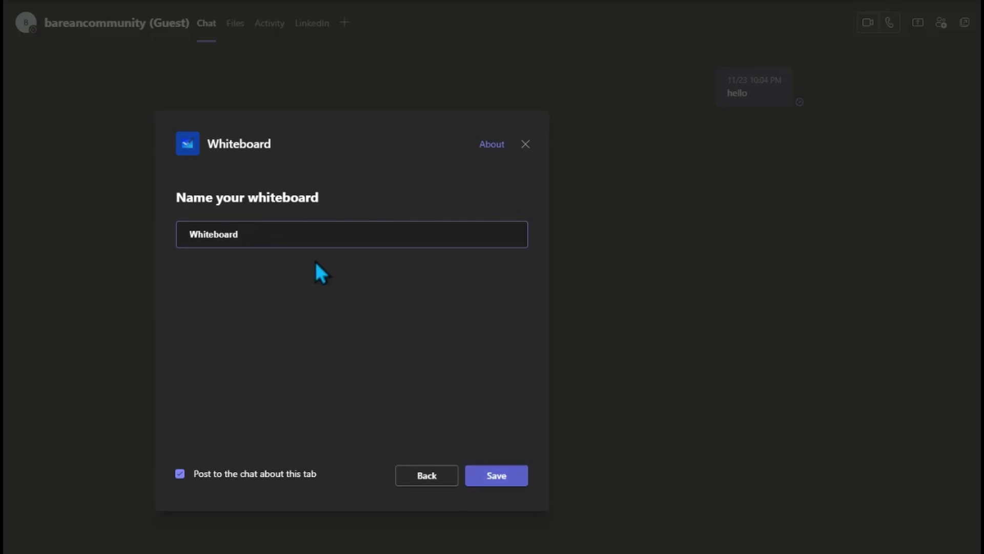
key("BackSpace")
key("BackSpace")
key("BackSpace")
key("BackSpace")
key("BackSpace")
key("BackSpace")
key("BackSpace")
key("BackSpace")
key("BackSpace")
key("BackSpace")
type("Project Board")
left_click(492, 476)
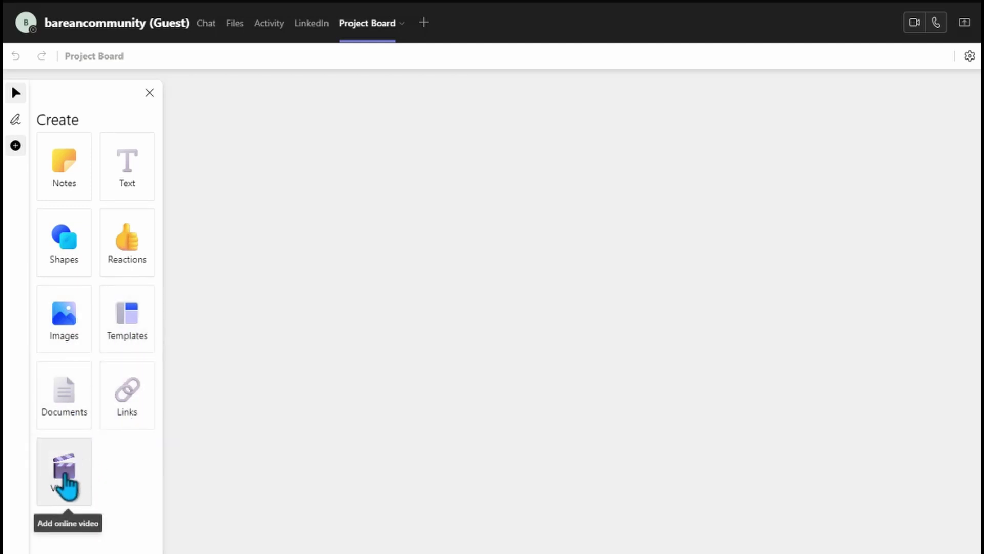
Show the template categories from the Create panel's Templates tile.
left_click(127, 332)
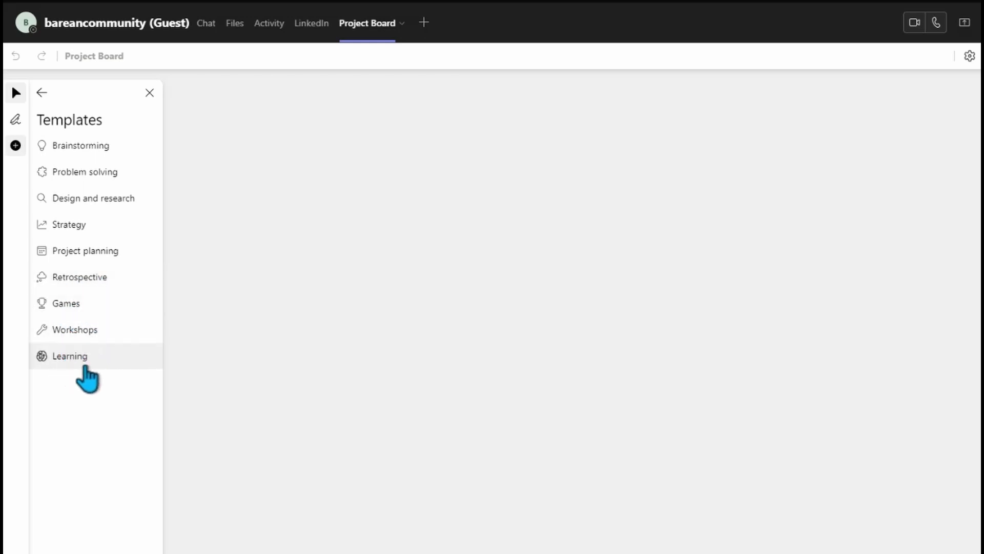
Open the Project planning templates and preview the first template cards.
left_click(75, 256)
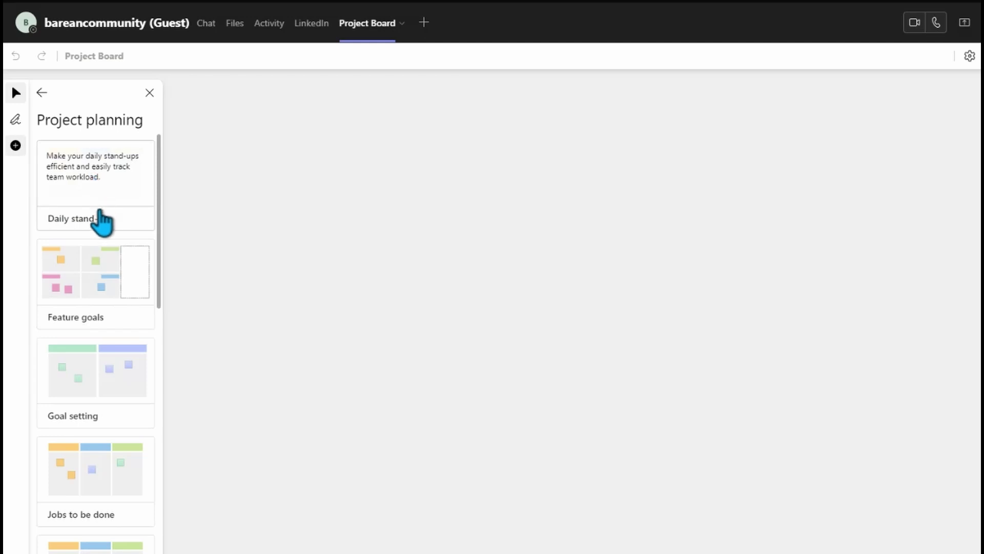
mouse_move(94, 283)
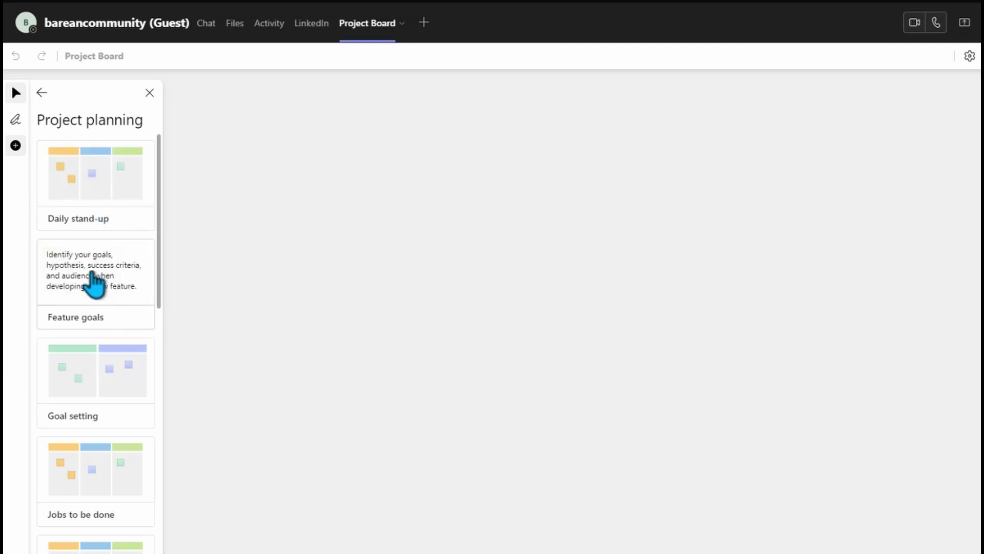
mouse_move(97, 391)
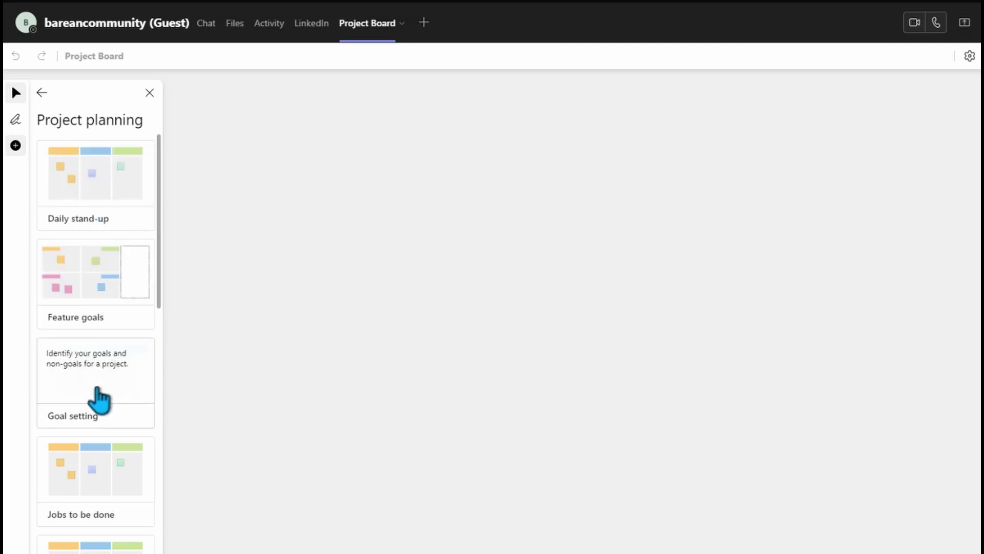
scroll(99, 399, "down", 3)
mouse_move(81, 345)
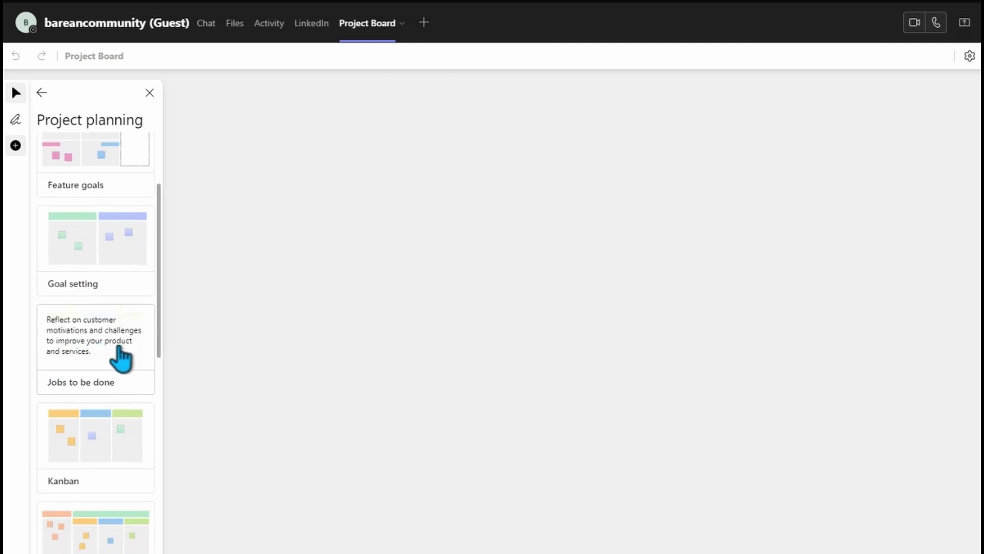
Look through the remaining Project planning templates, including Kanban, Project kickoff, Success Metrics and Team planning.
scroll(121, 359, "down", 3)
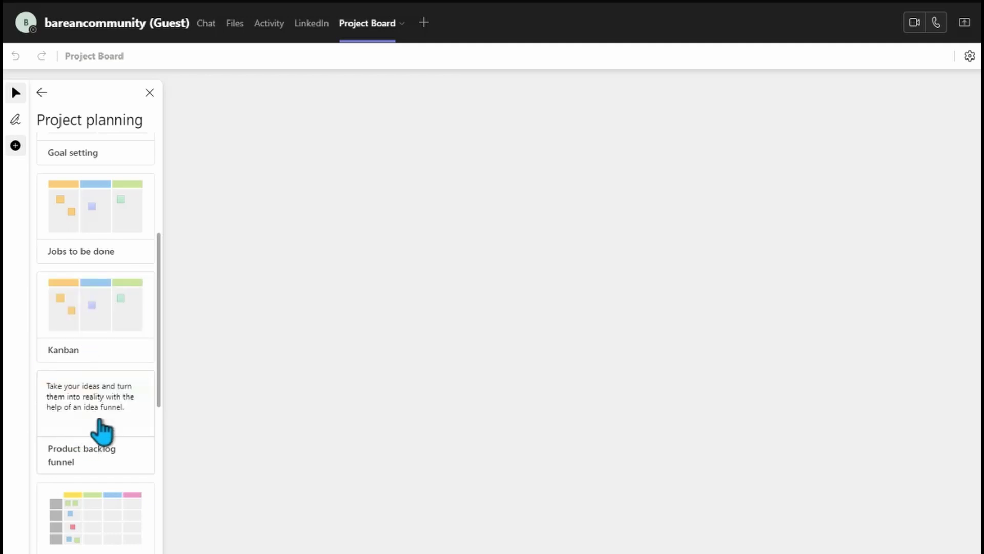
scroll(101, 431, "down", 1)
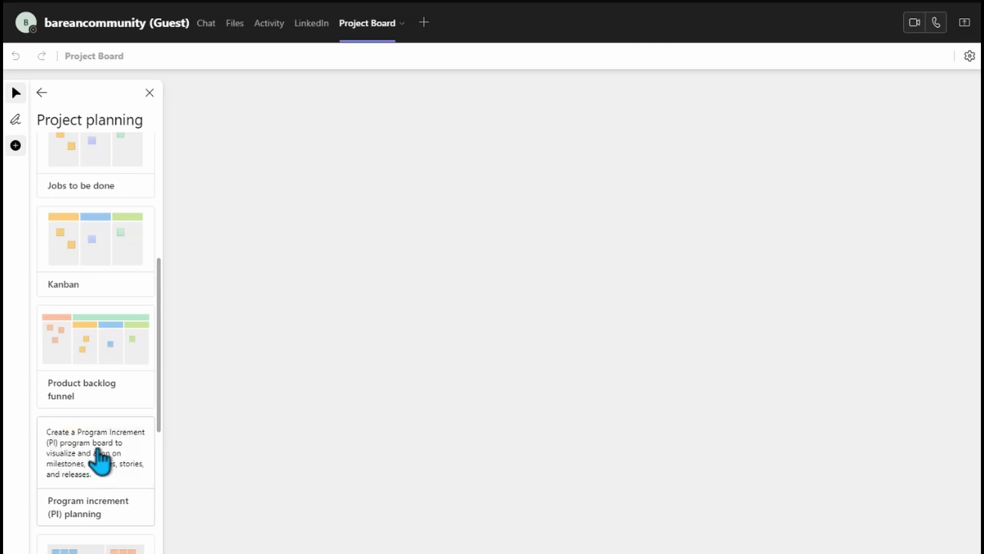
scroll(99, 454, "down", 2)
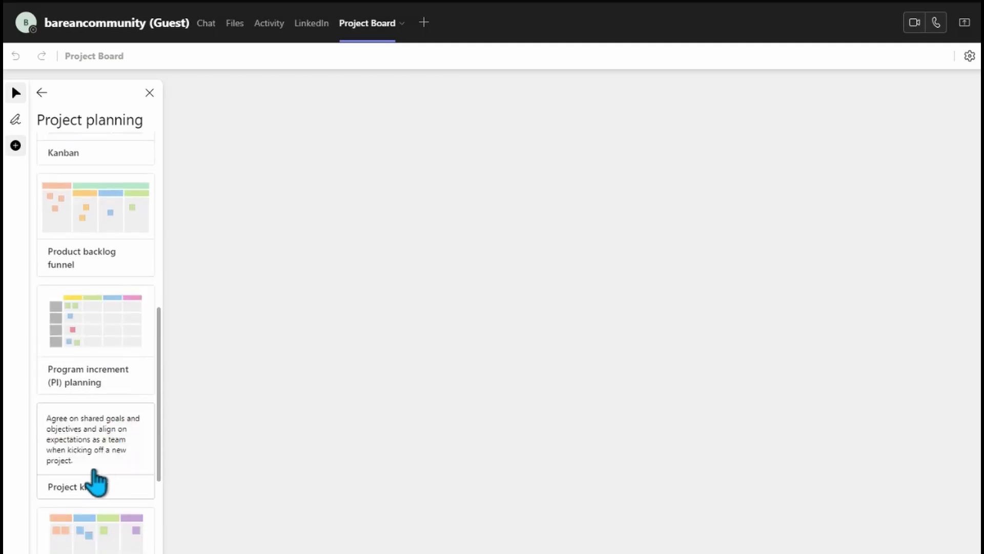
scroll(125, 462, "down", 2)
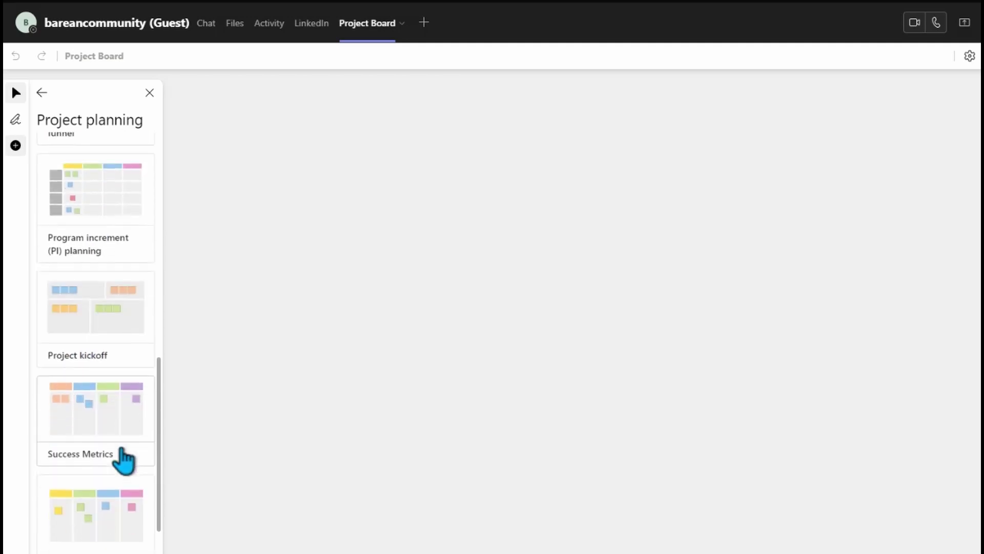
mouse_move(72, 458)
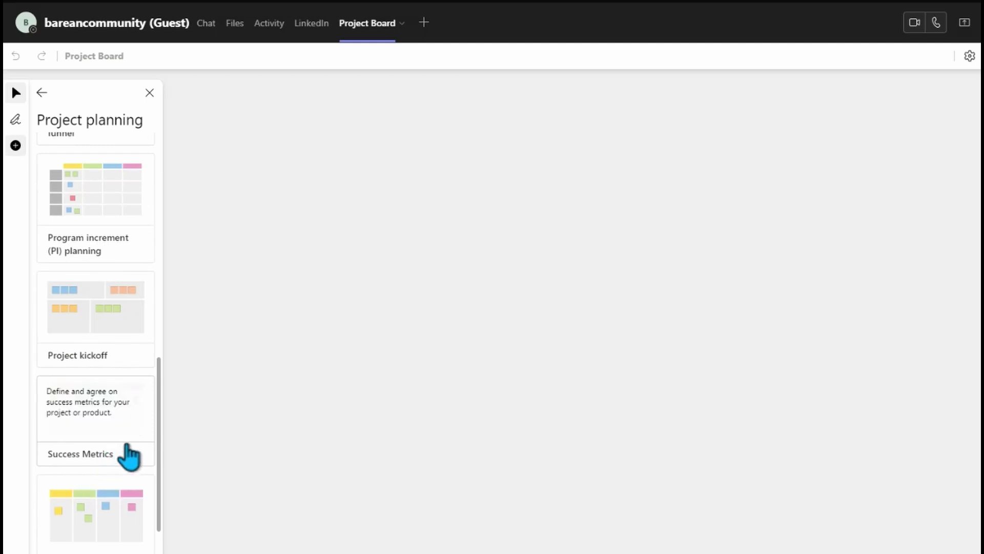
scroll(128, 456, "down", 1)
mouse_move(45, 520)
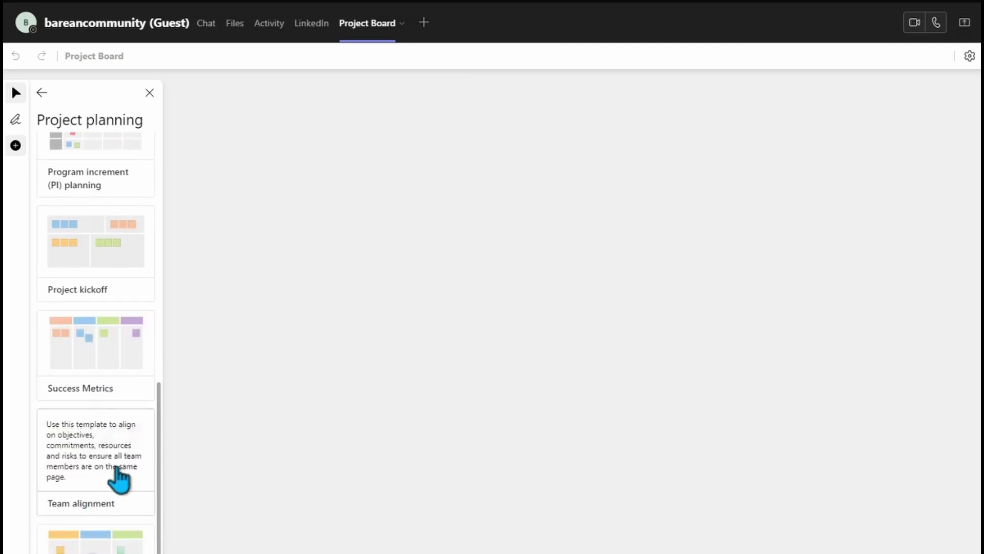
scroll(121, 467, "down", 2)
mouse_move(74, 487)
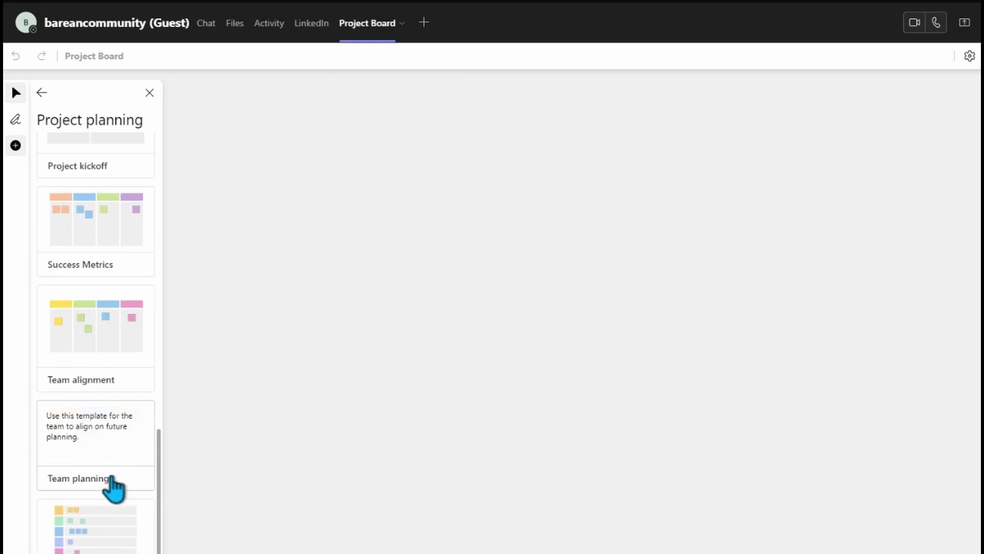
Drag the User Story Mapping template onto the canvas and enlarge it by its corner handles.
left_click(86, 523)
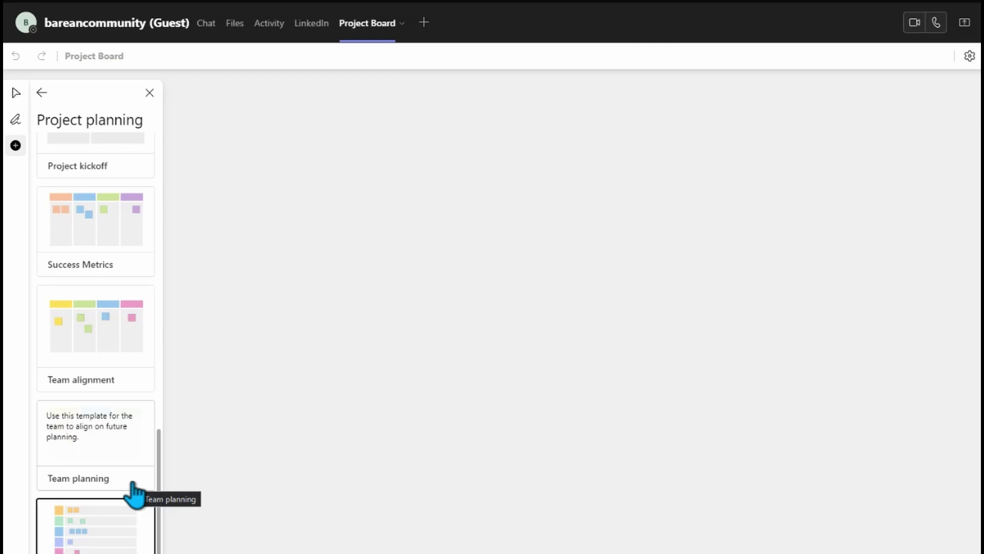
left_click_drag(134, 491, 189, 444)
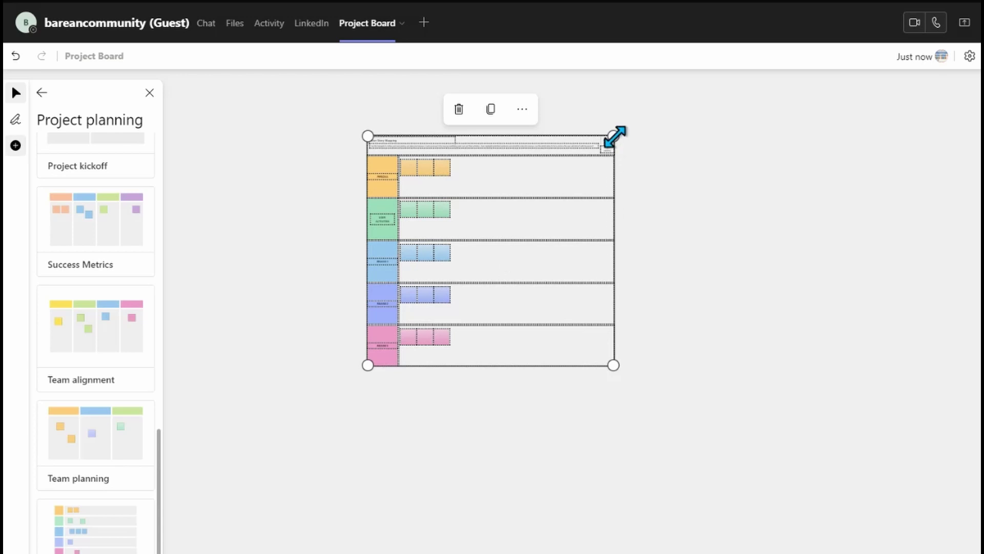
left_click_drag(665, 135, 668, 137)
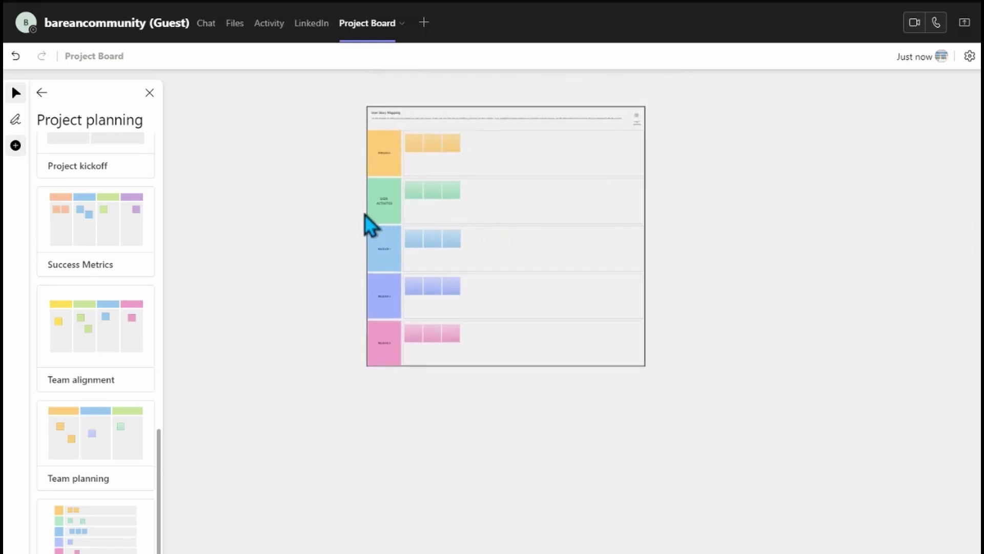
left_click(476, 231)
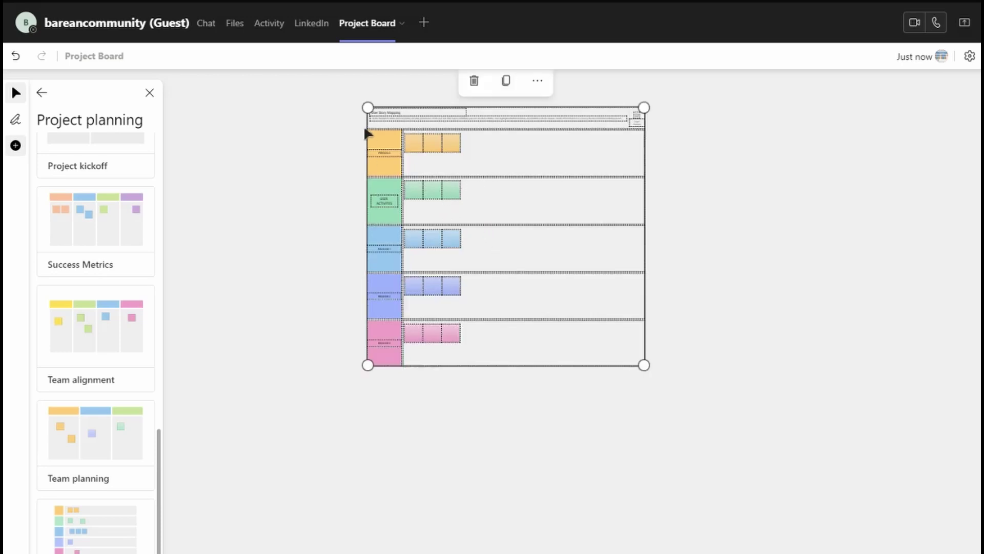
left_click_drag(368, 365, 158, 496)
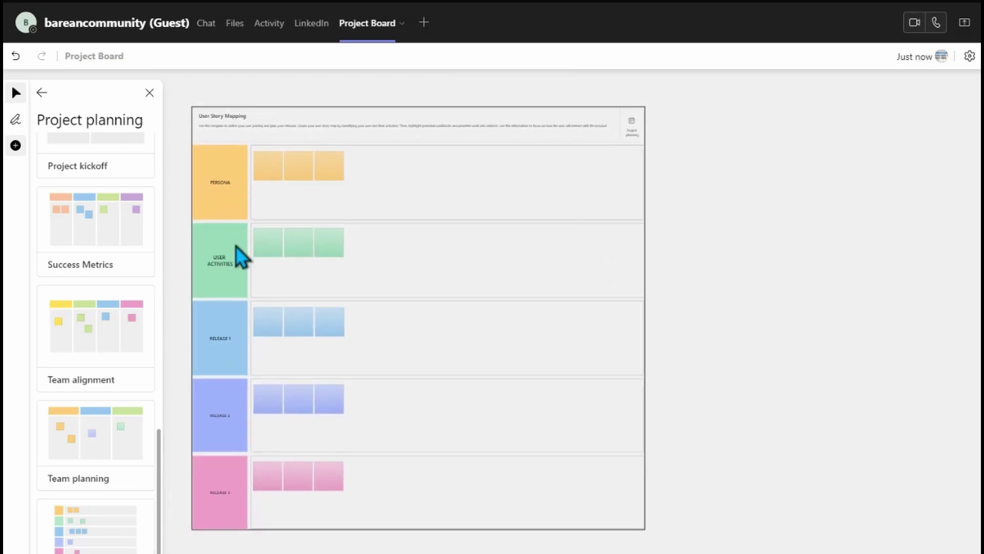
left_click(245, 355)
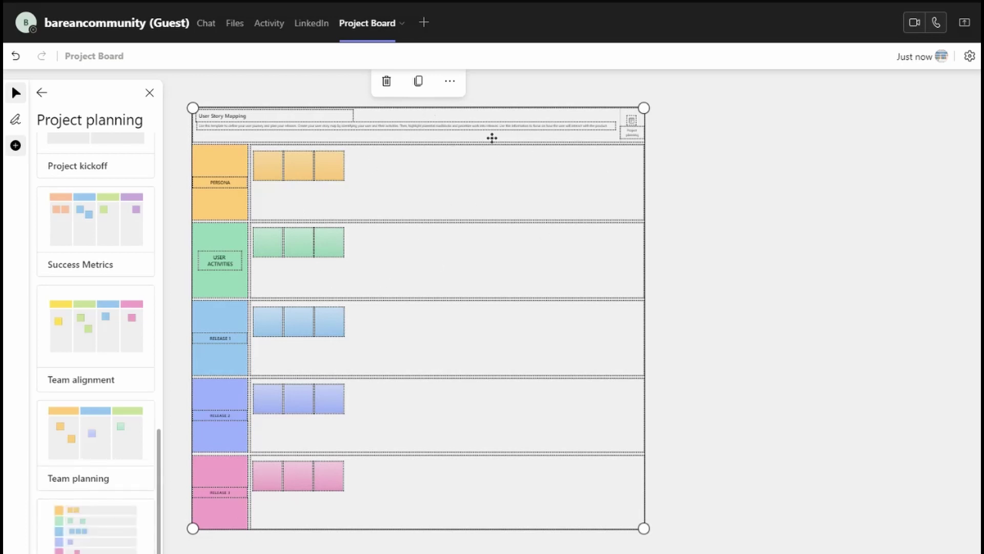
Zoom to 100% on the Persona row's orange sticky notes, leaving the board unlocked.
left_click(450, 84)
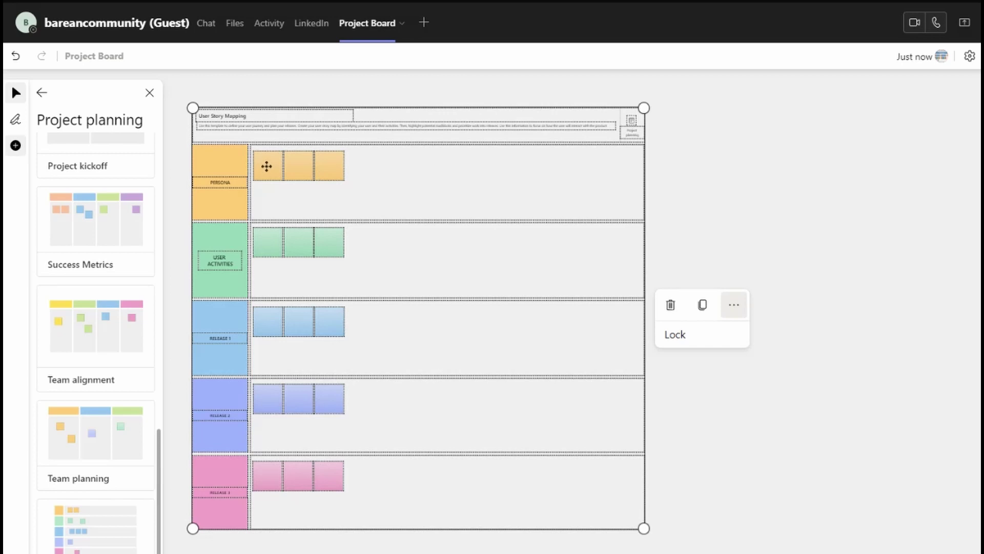
key("ctrl+0")
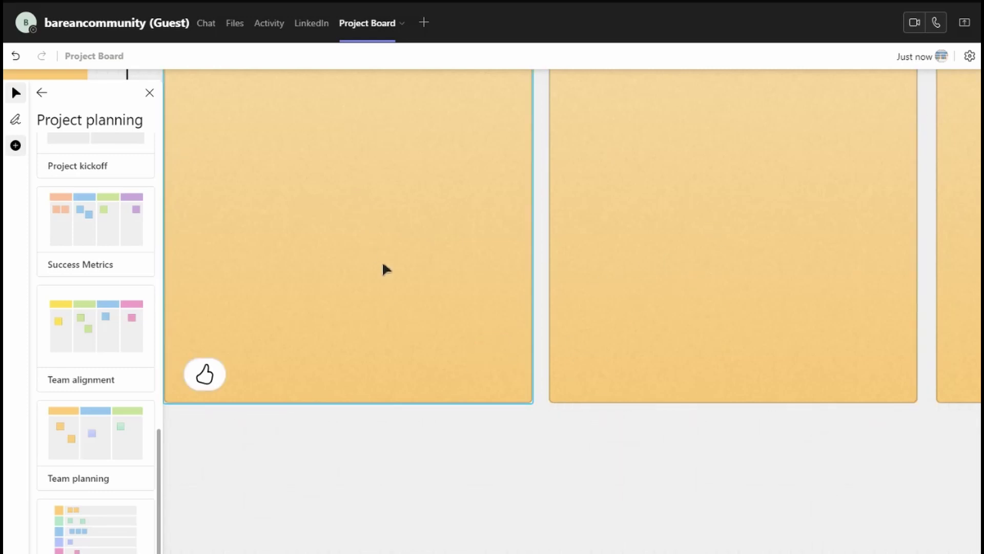
Select the first orange sticky note and zoom out from it.
left_click(400, 303)
scroll(400, 301, "up", 5)
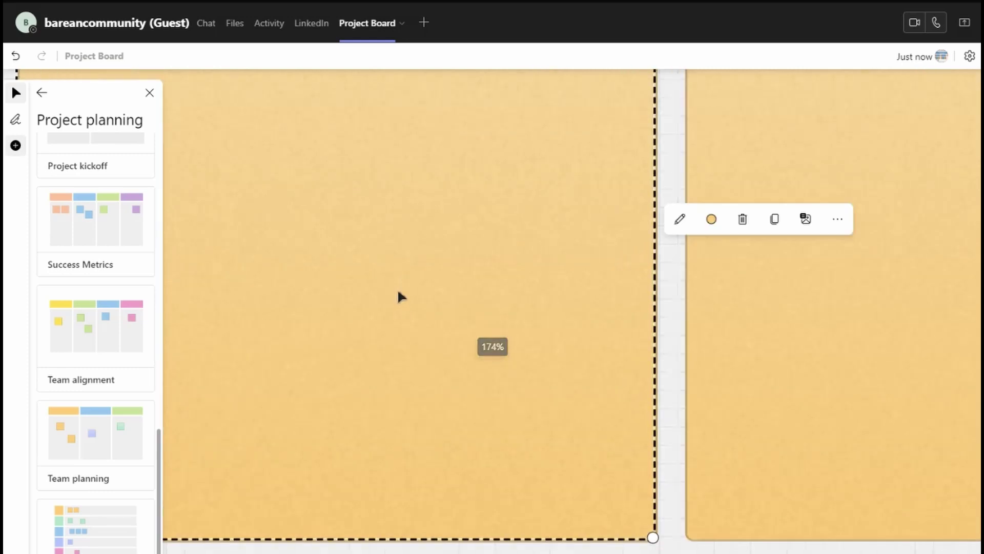
scroll(402, 292, "up", 2)
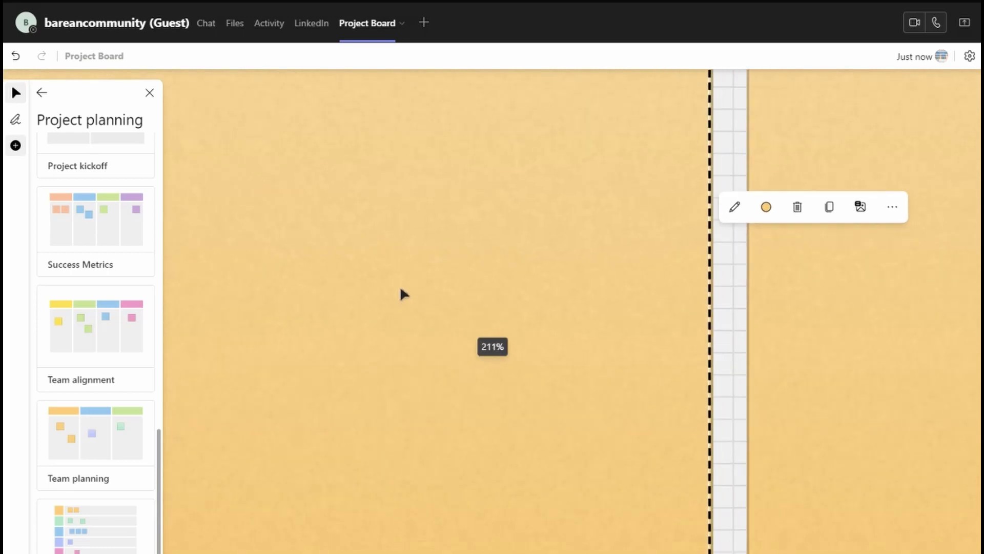
scroll(401, 292, "down", 4)
scroll(408, 293, "down", 5)
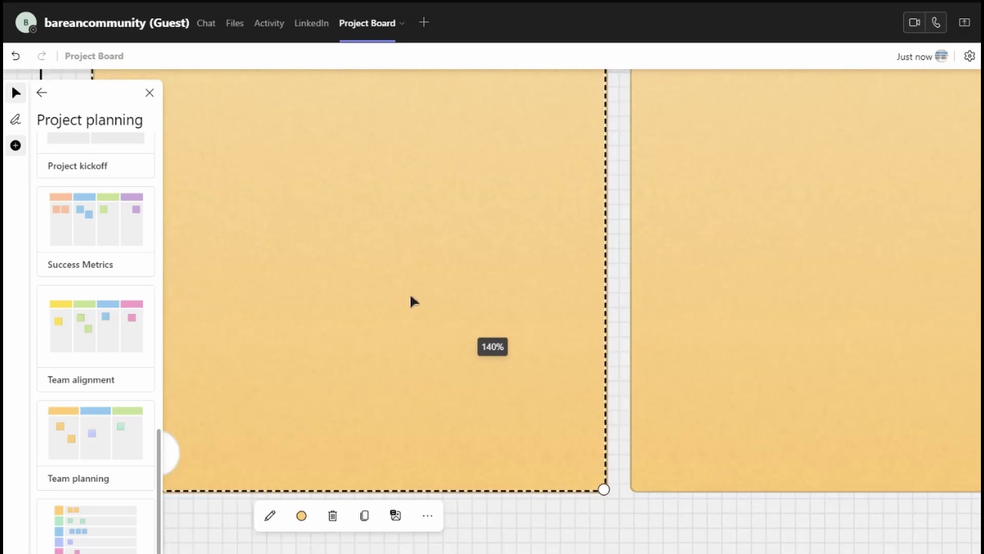
scroll(413, 289, "down", 3)
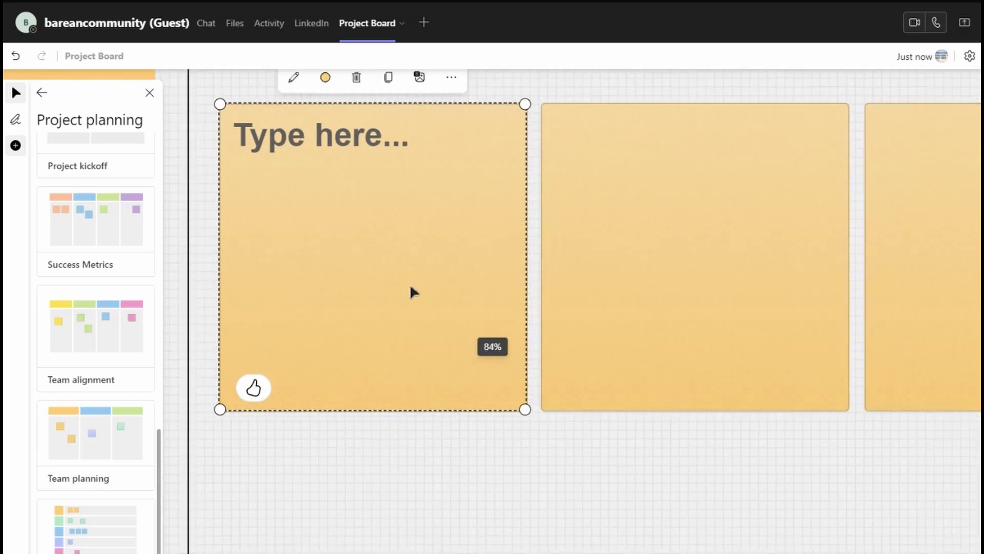
scroll(414, 287, "down", 3)
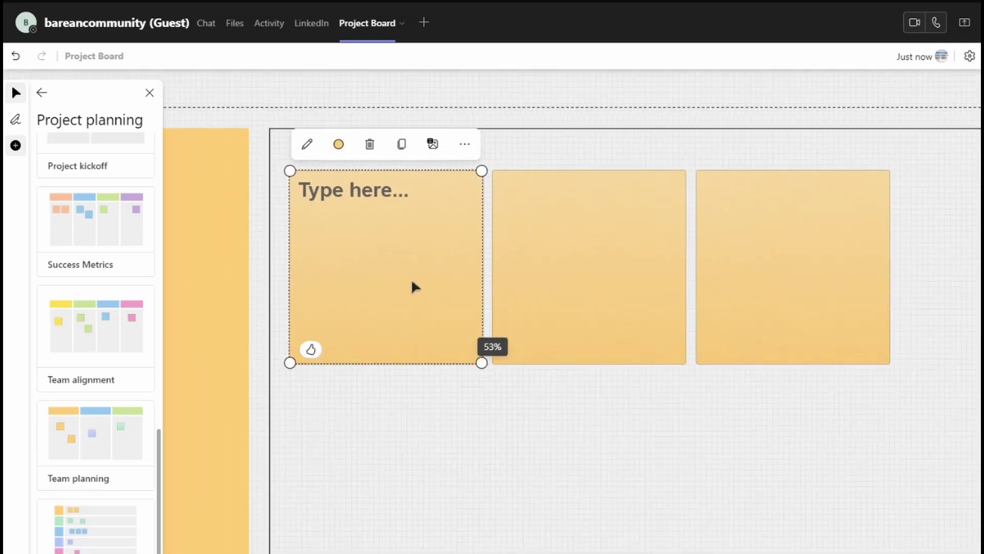
scroll(412, 287, "down", 4)
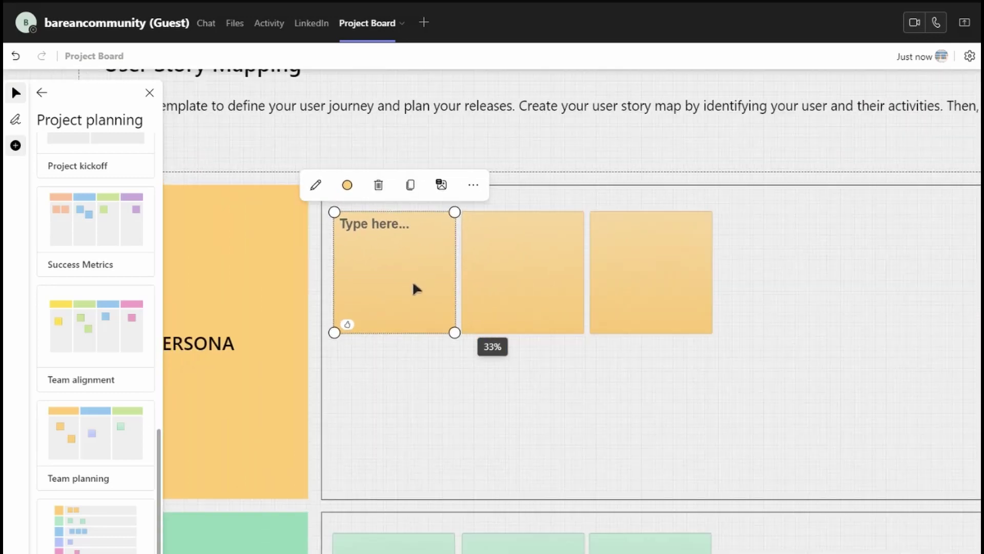
scroll(413, 282, "down", 2)
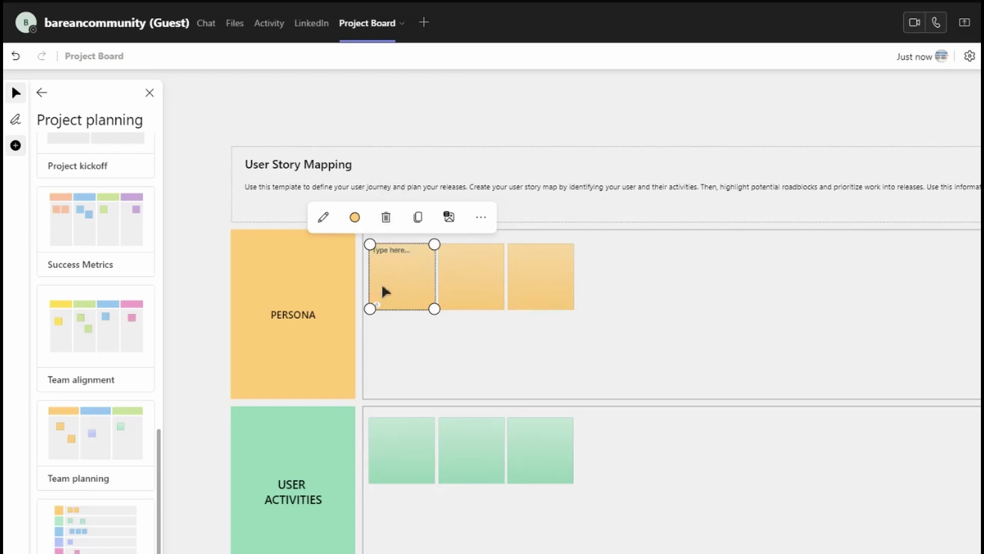
scroll(329, 361, "down", 2)
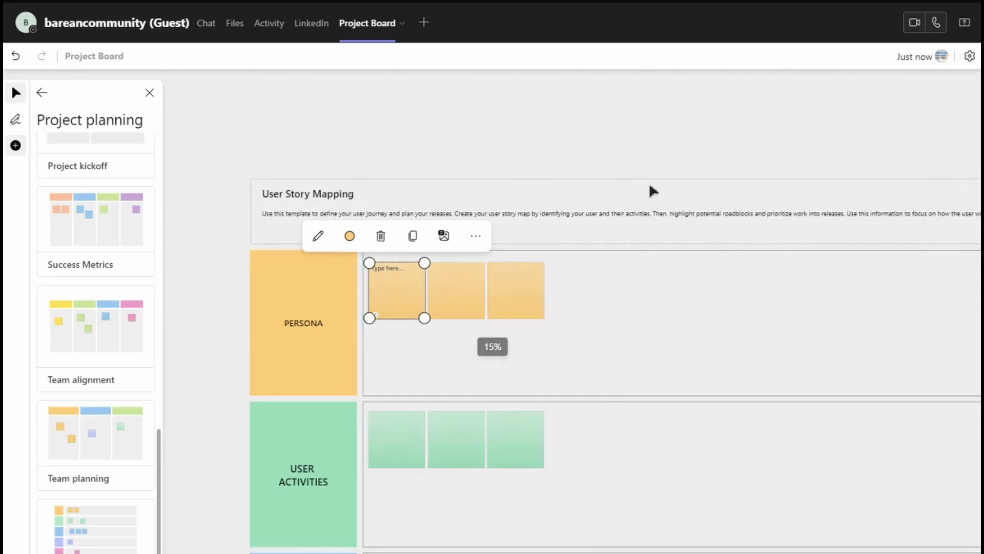
Zoom out further and select the User Story Mapping header to see Persona through Release 1.
left_click(564, 190)
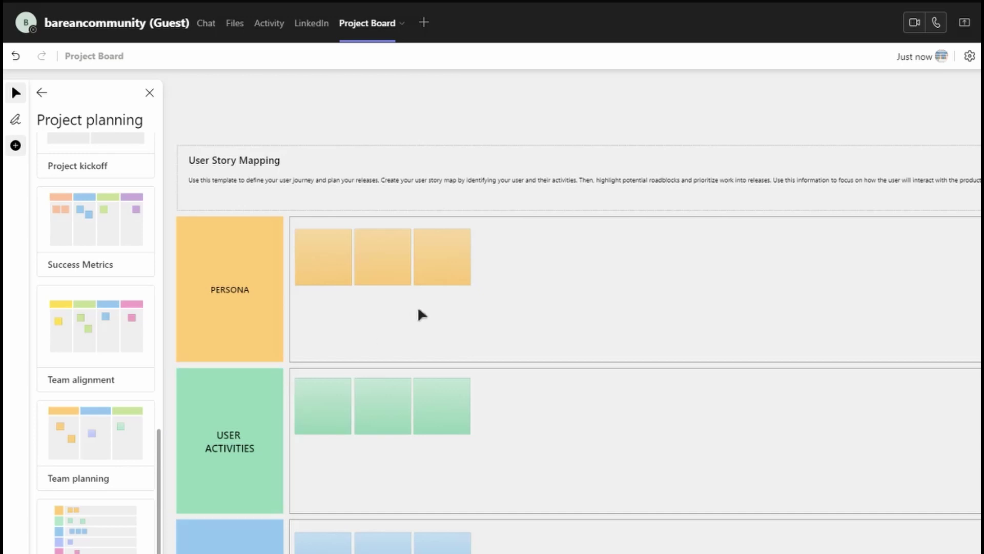
scroll(418, 306, "down", 1)
scroll(421, 311, "down", 1)
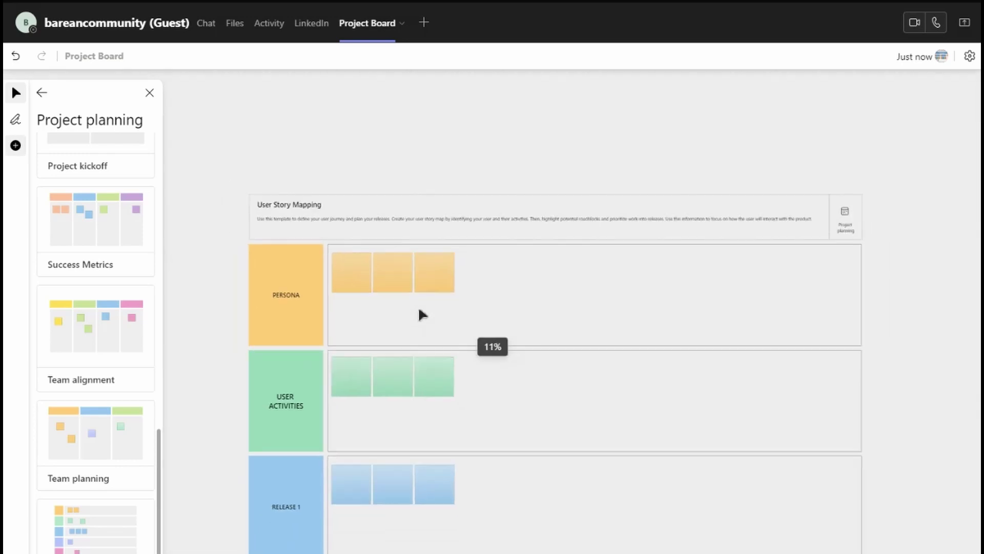
left_click(556, 209)
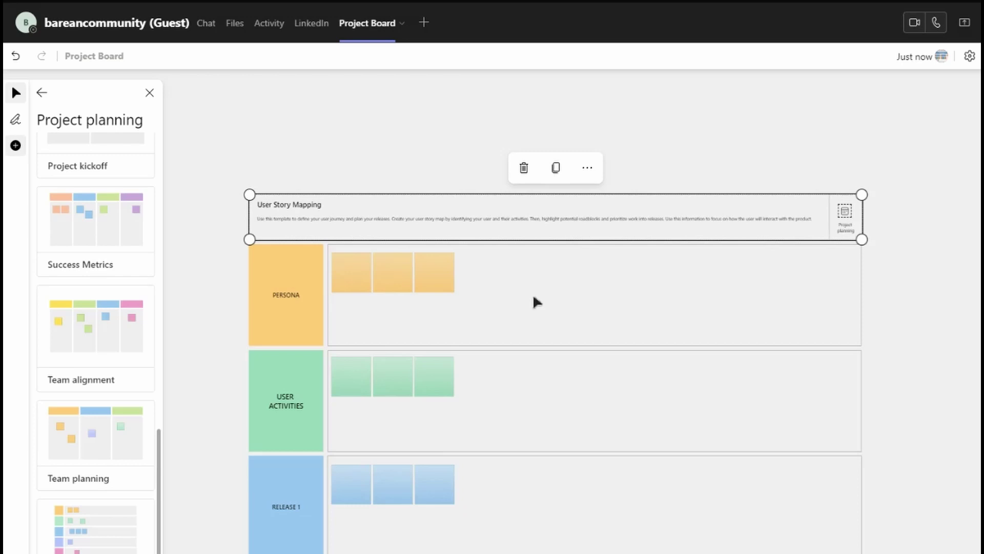
Open the board header's More options menu and dismiss it without changes.
left_click(556, 173)
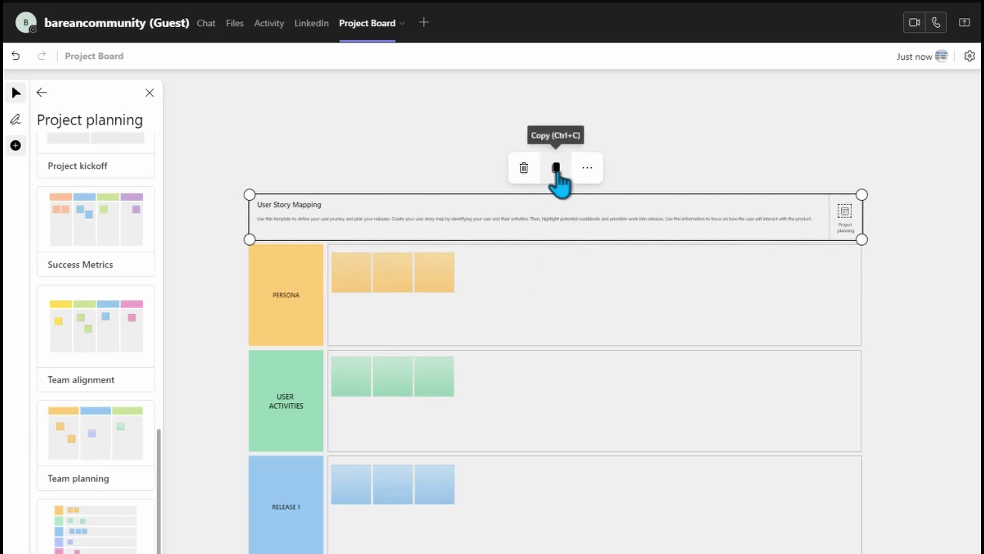
left_click(588, 168)
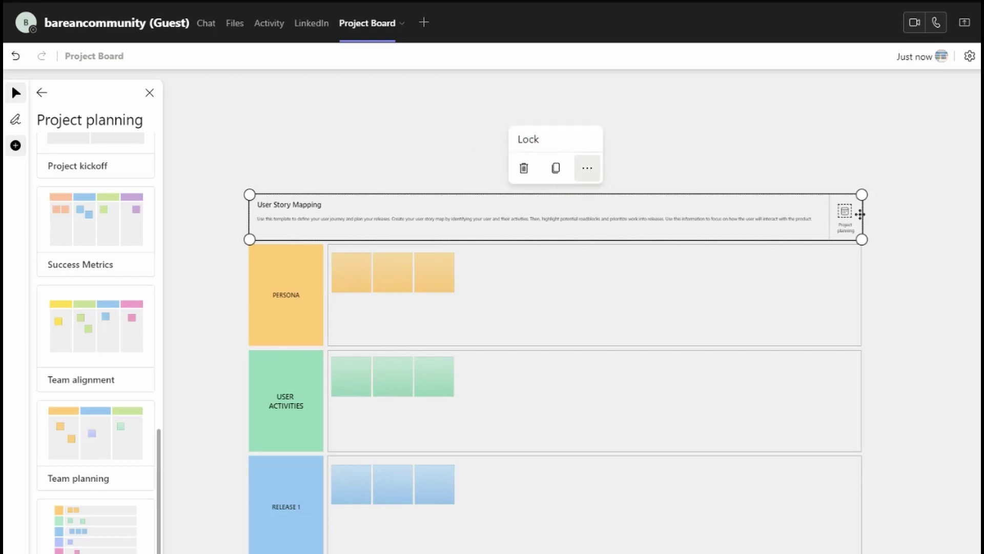
left_click(586, 288)
left_click_drag(505, 288, 506, 292)
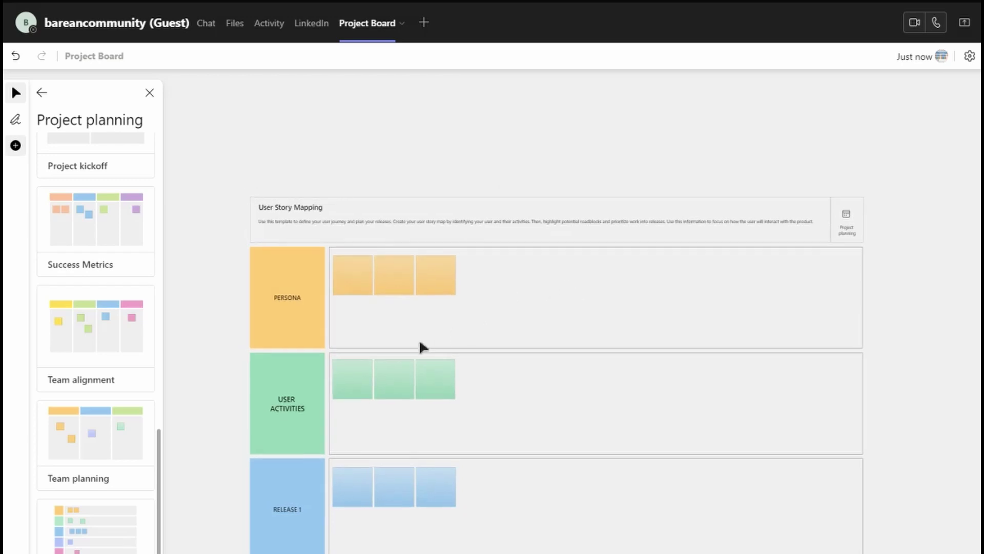
Scroll the Project planning templates back up to Daily stand-up, Feature goals and Goal setting.
mouse_move(135, 329)
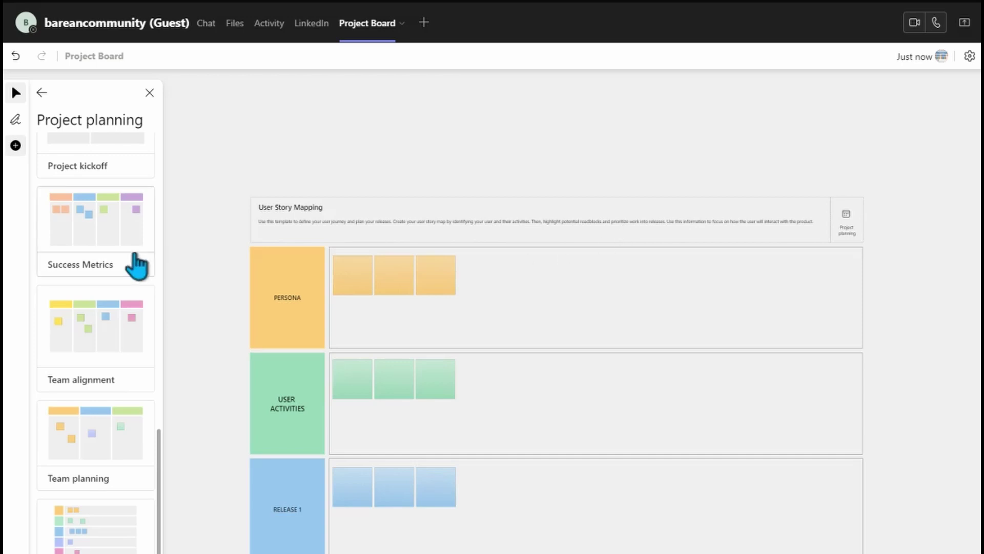
scroll(117, 266, "up", 4)
scroll(121, 263, "up", 10)
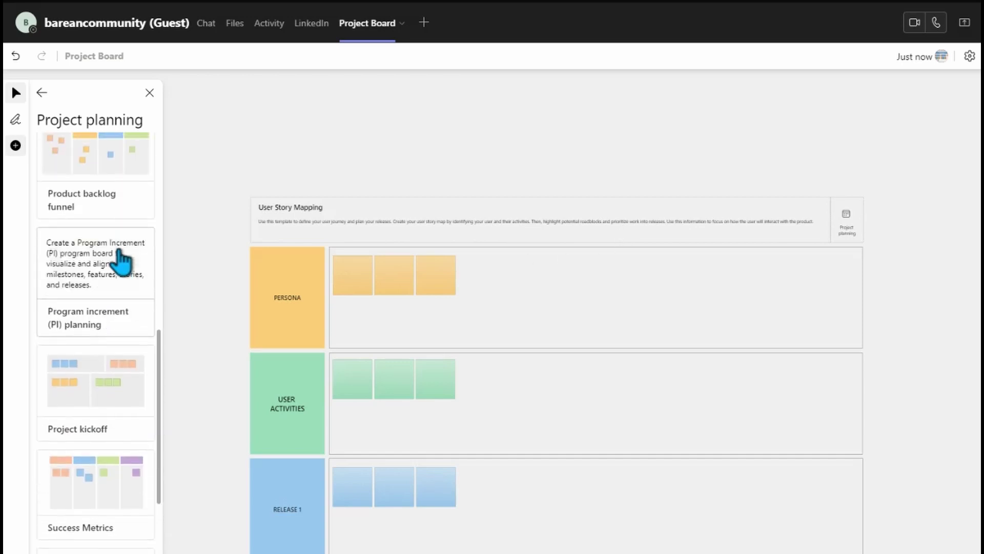
scroll(123, 264, "up", 1)
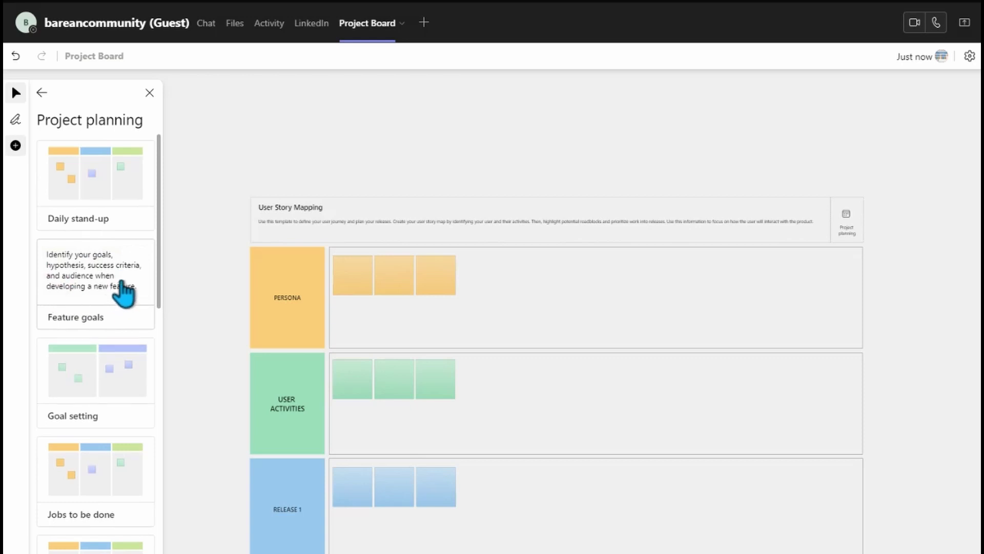
left_click(519, 216)
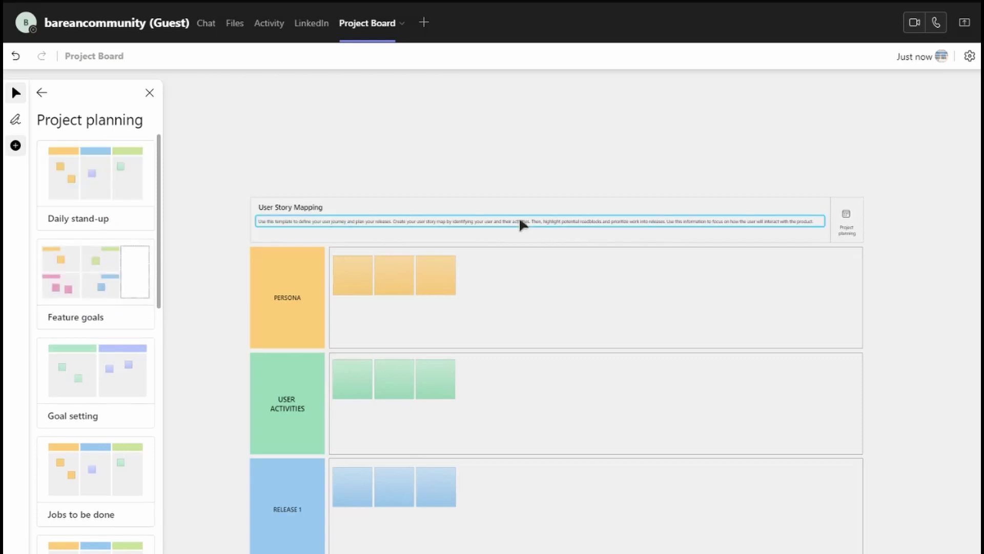
left_click(400, 201)
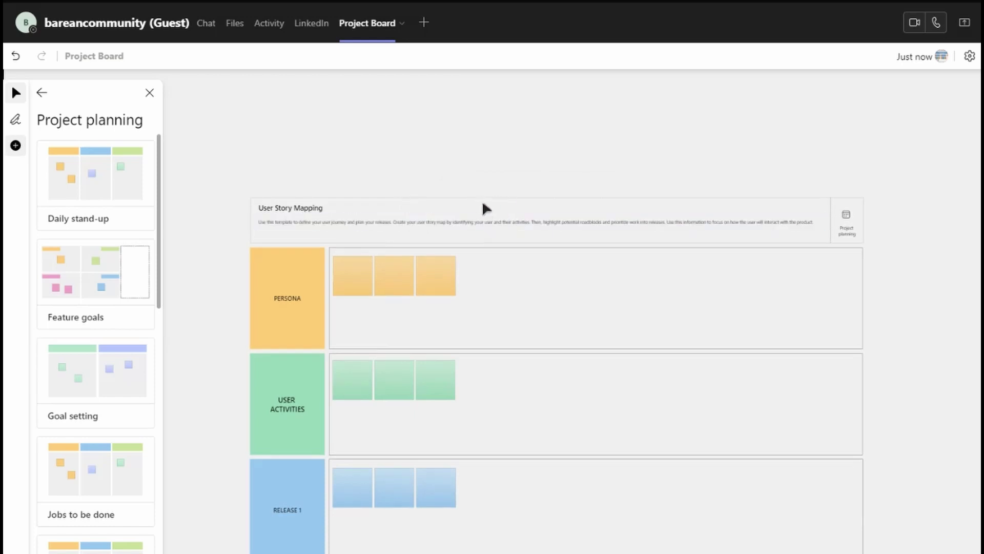
Zoom out to fit all five rows, Persona through Release 3, and pan the board upper right.
double_click(514, 211)
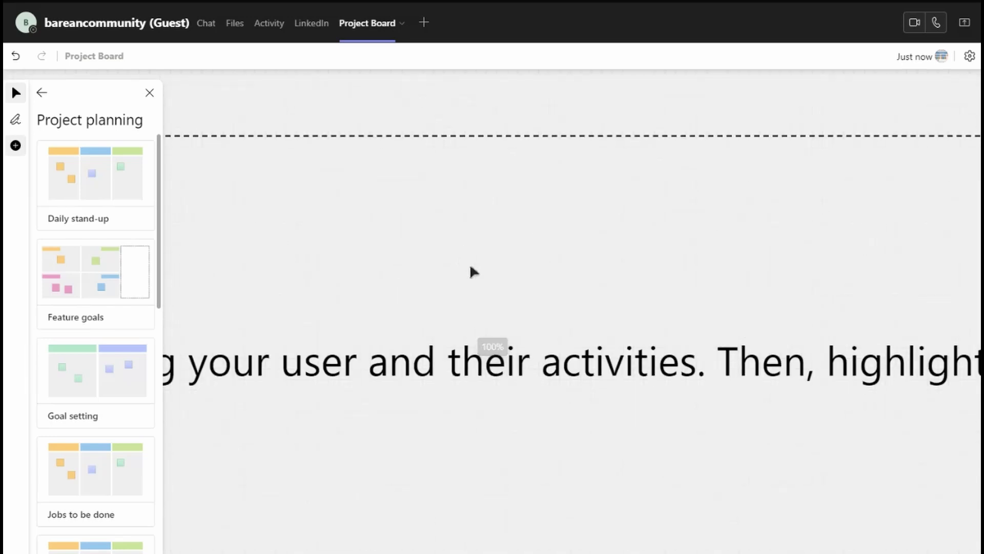
scroll(468, 266, "down", 2)
scroll(461, 283, "down", 5)
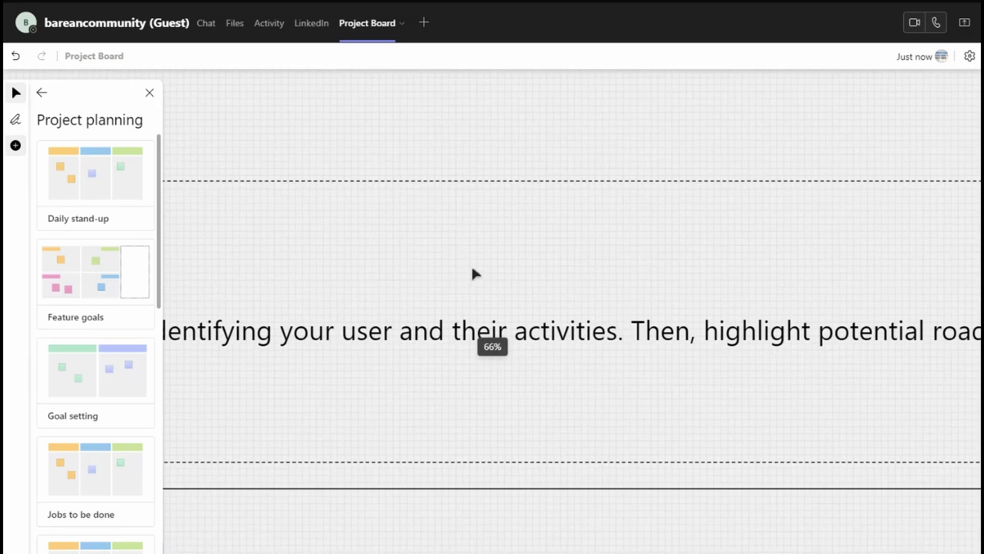
scroll(484, 271, "down", 4)
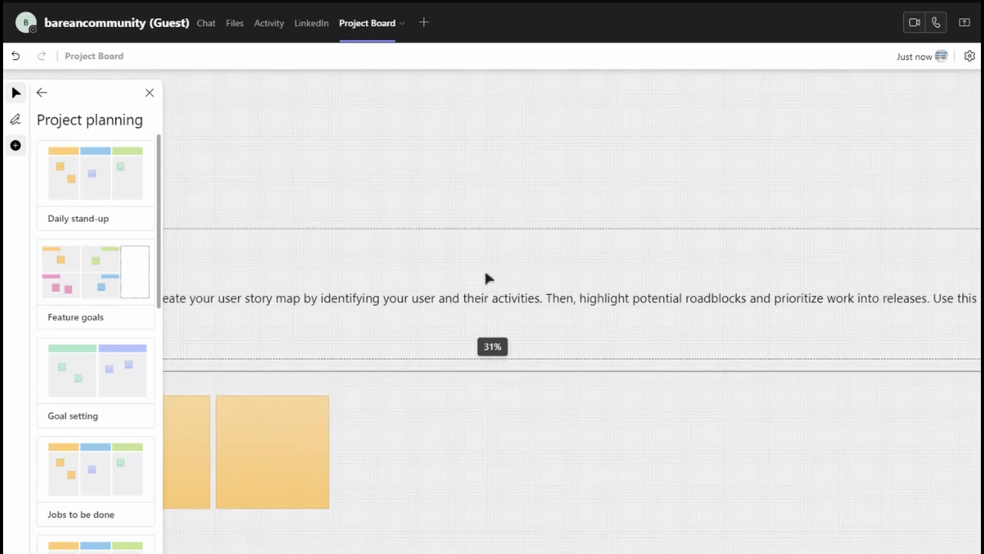
scroll(508, 281, "down", 4)
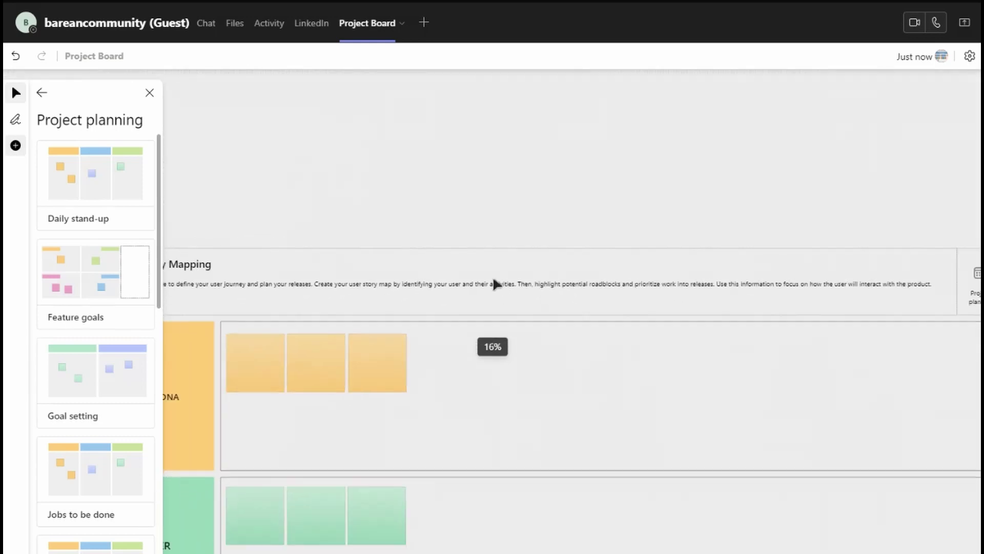
scroll(493, 305, "down", 5)
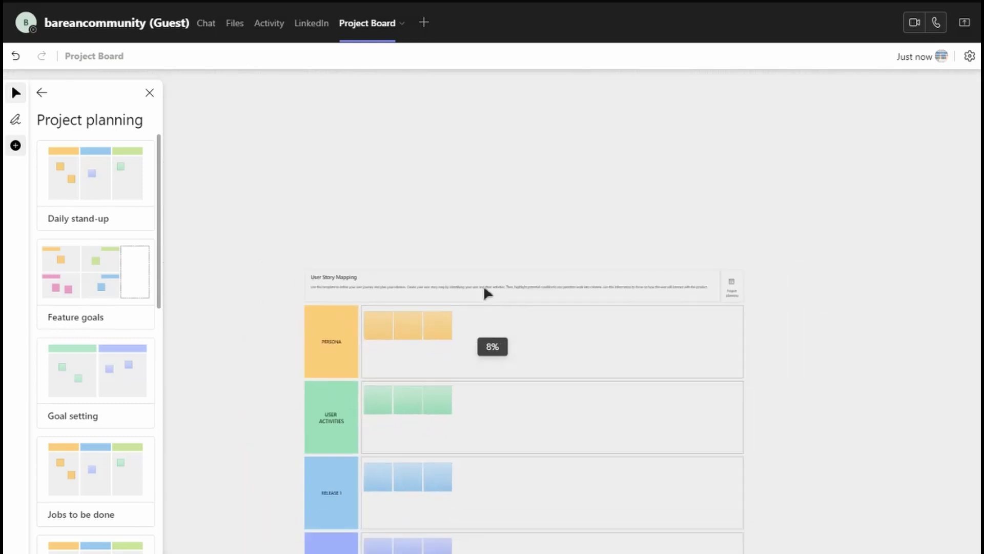
scroll(483, 282, "down", 1)
left_click(518, 288)
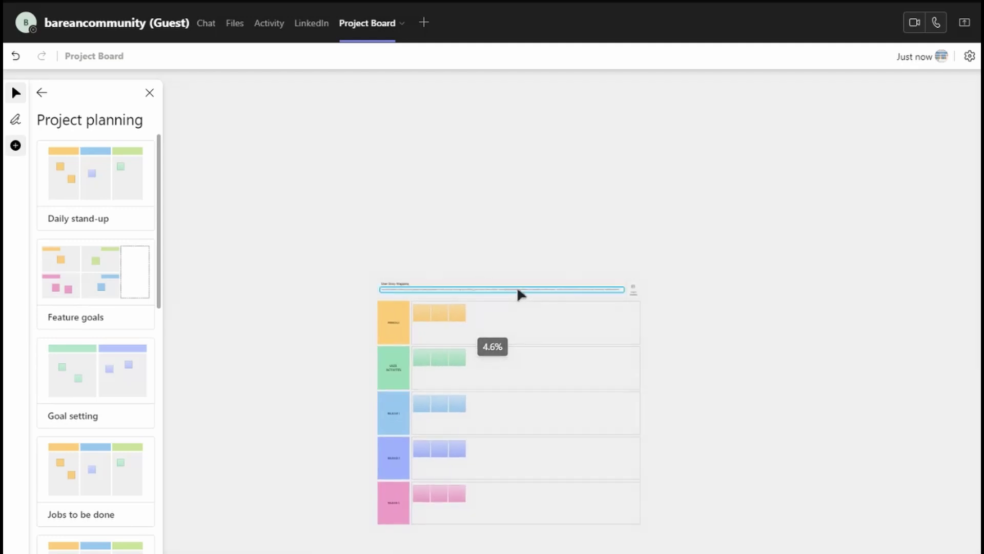
left_click_drag(545, 317, 854, 114)
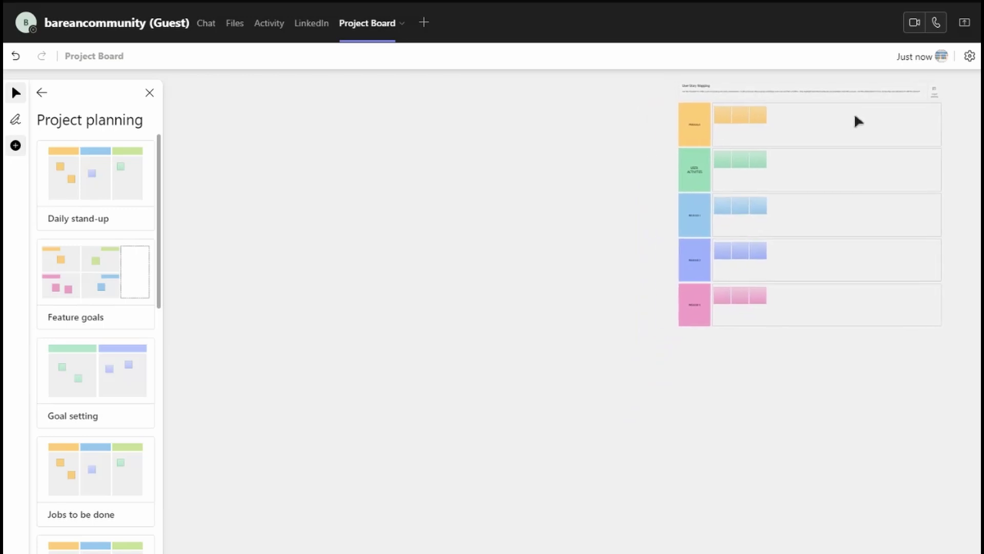
Drop the Daily stand-up template left of the User Story Mapping board and double its size.
left_click(96, 185)
left_click_drag(96, 185, 328, 165)
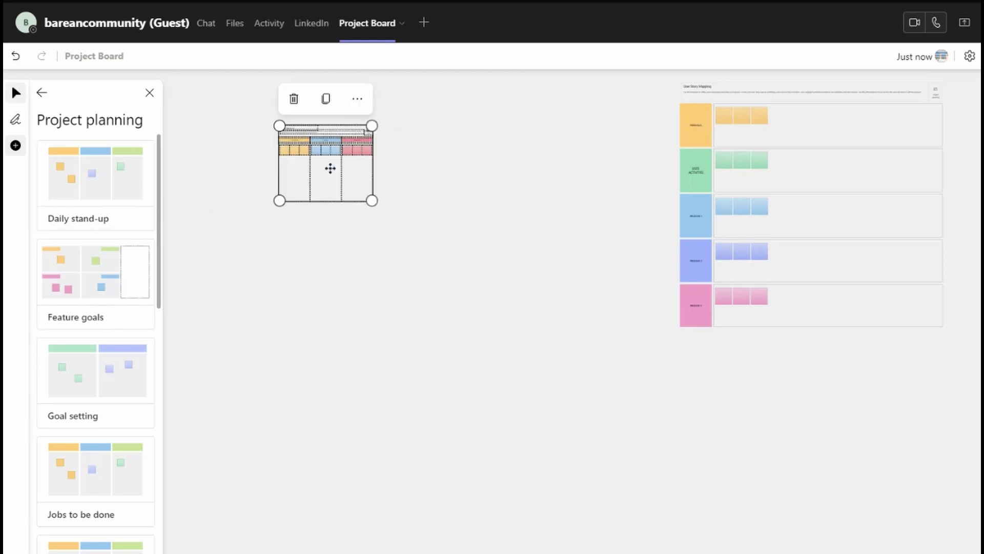
left_click_drag(376, 205, 574, 294)
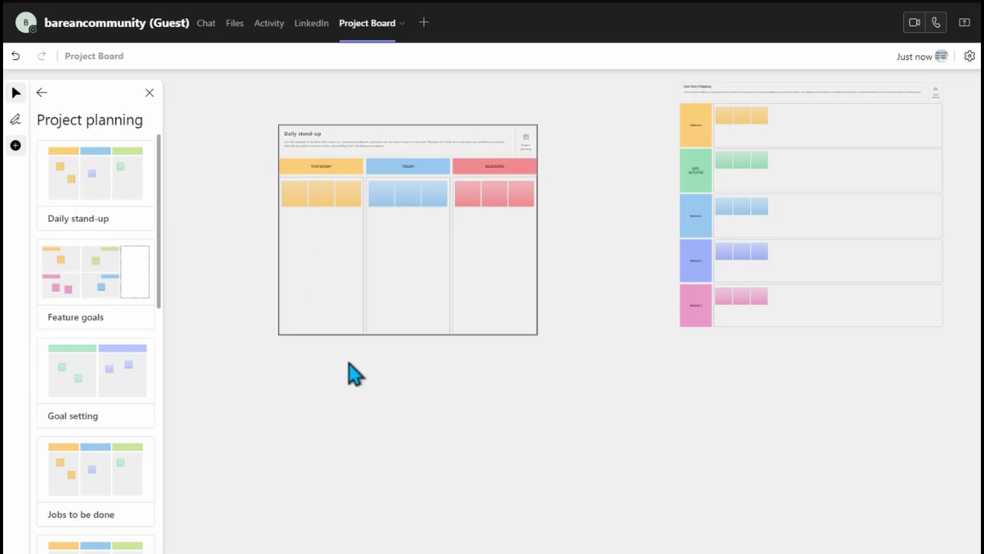
left_click(330, 249)
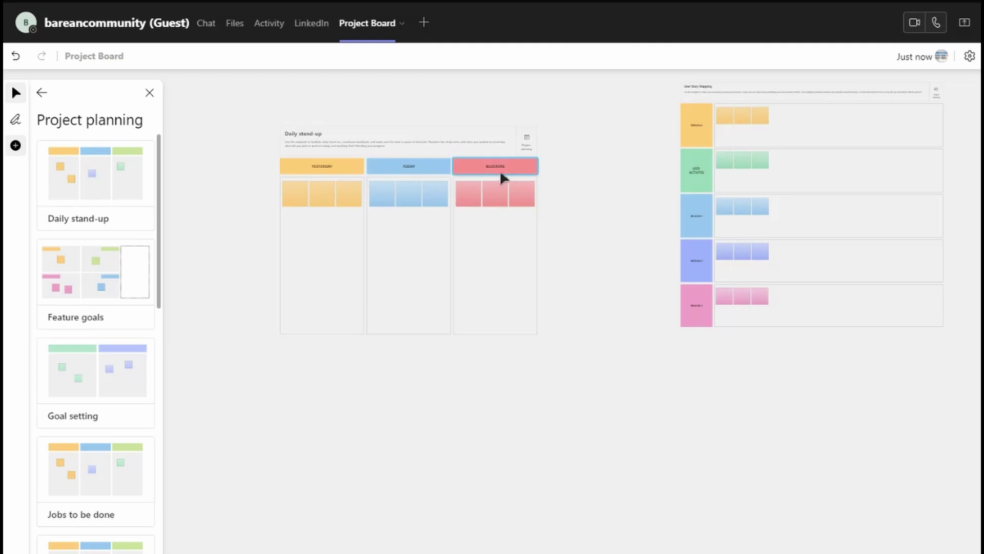
left_click(325, 141)
left_click(361, 237)
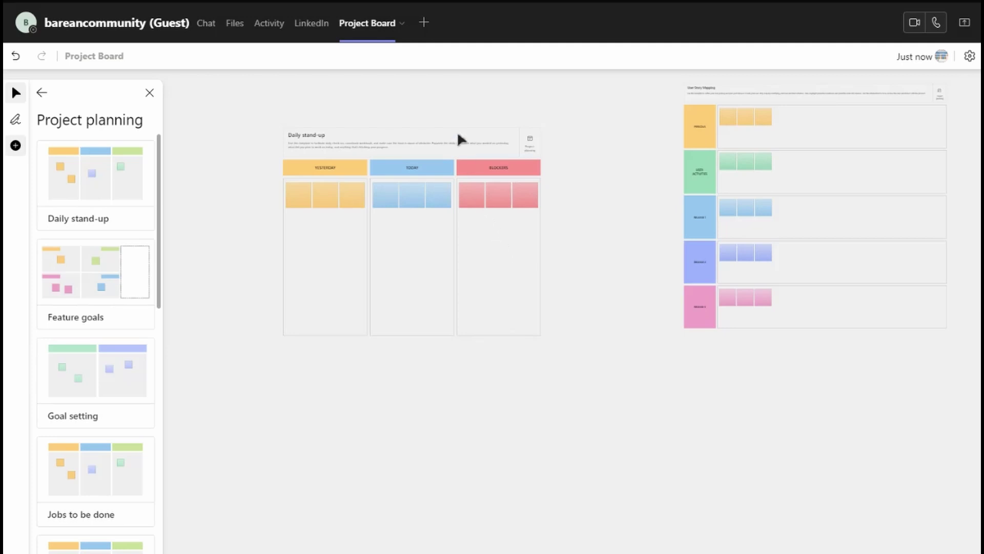
scroll(459, 138, "up", 2)
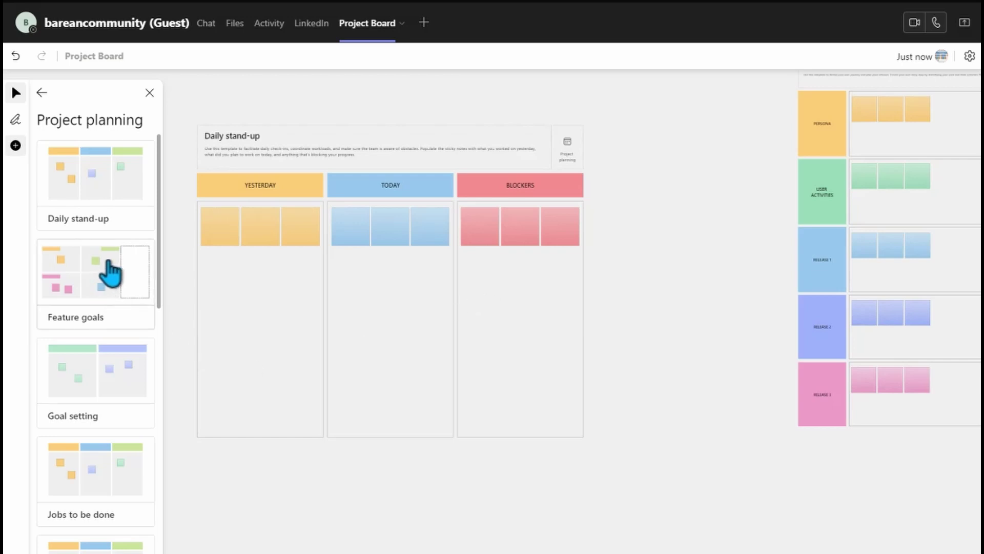
scroll(113, 272, "down", 3)
mouse_move(108, 261)
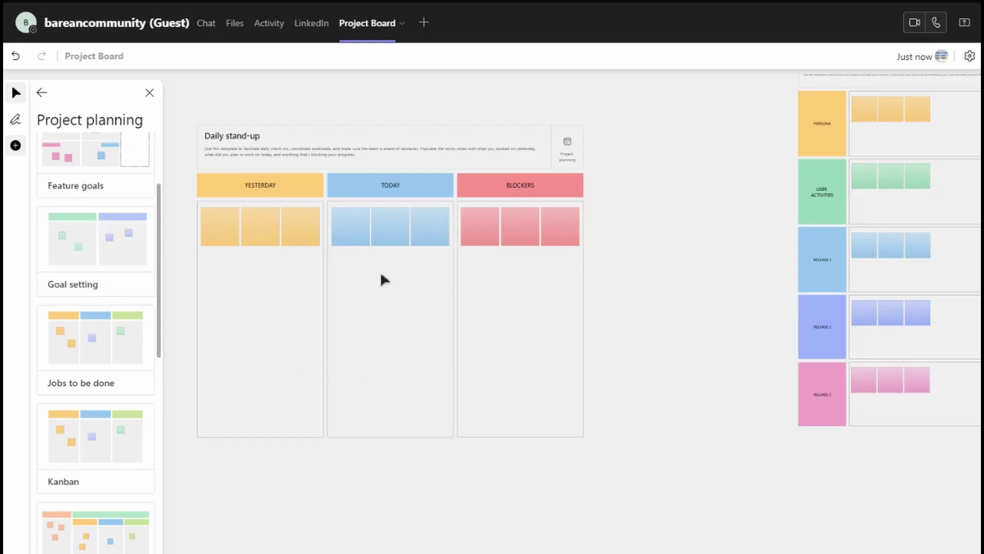
scroll(384, 269, "down", 5)
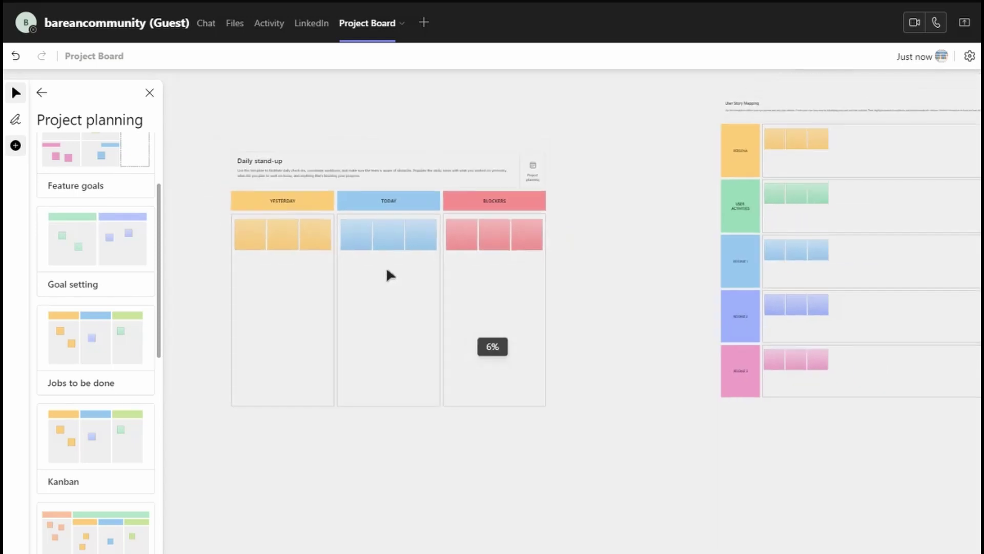
Pan the canvas, place the Goal setting template at upper left, and enlarge it about twofold.
scroll(386, 260, "down", 3)
left_click_drag(451, 288, 543, 463)
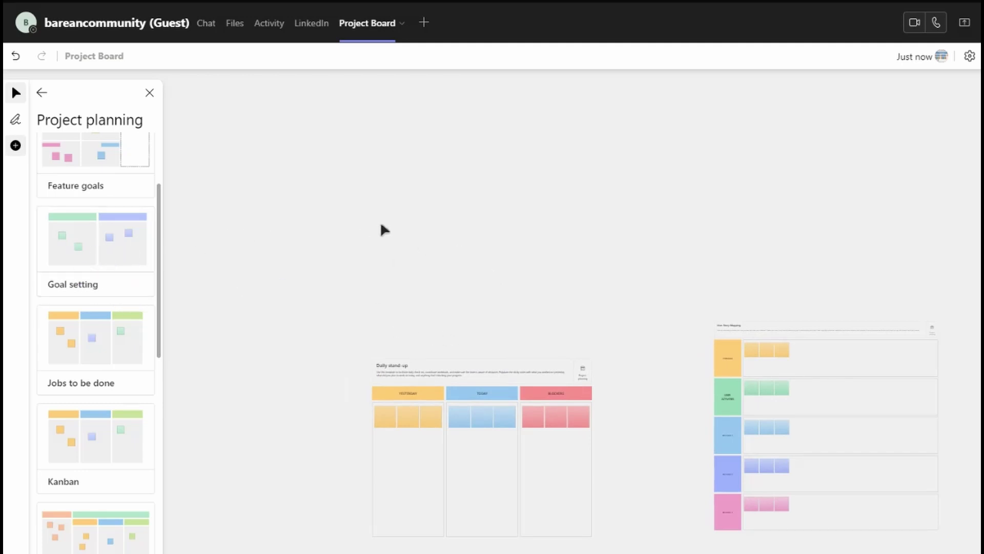
left_click_drag(101, 237, 315, 178)
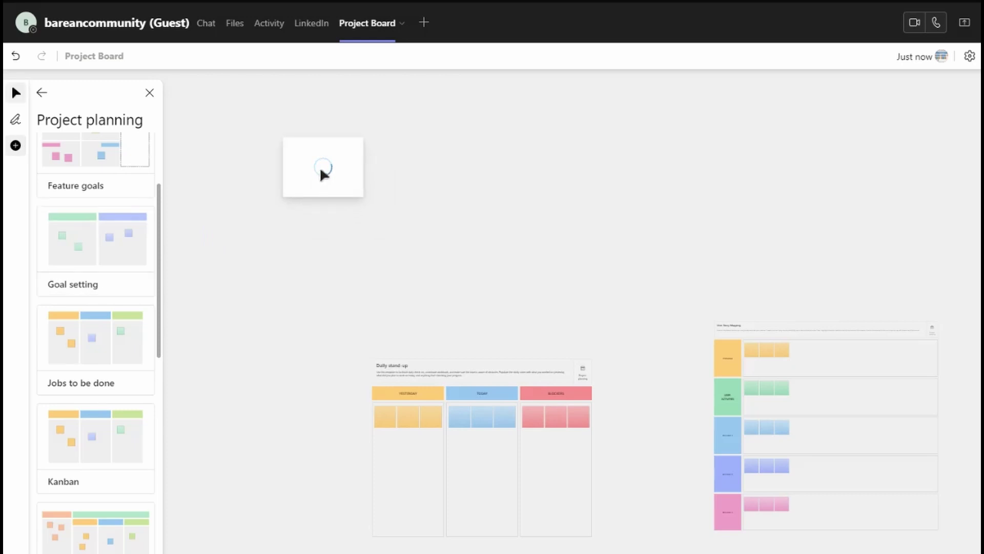
left_click_drag(364, 139, 444, 132)
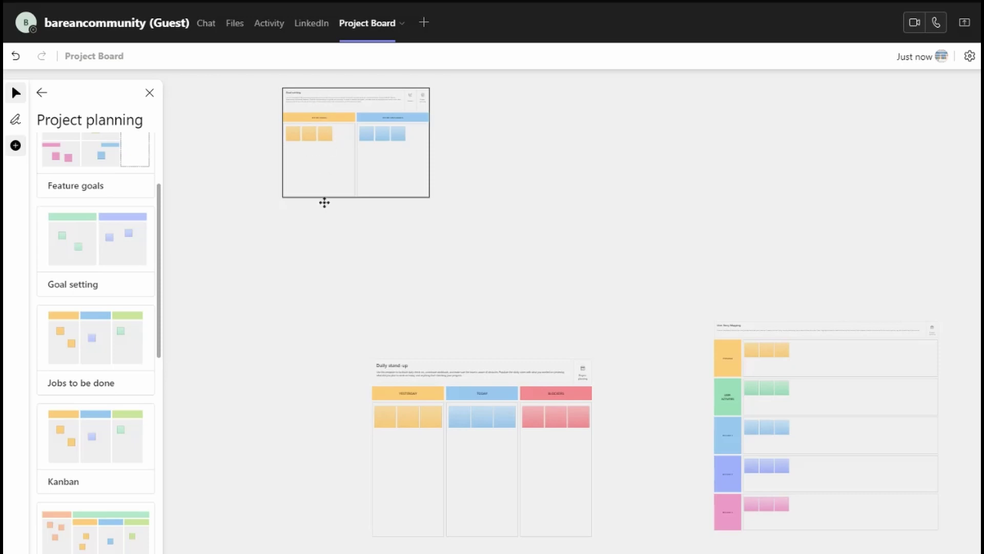
Zoom around the Define Goals and Define Anti-Goals columns, then close the Project planning list.
left_click(359, 94)
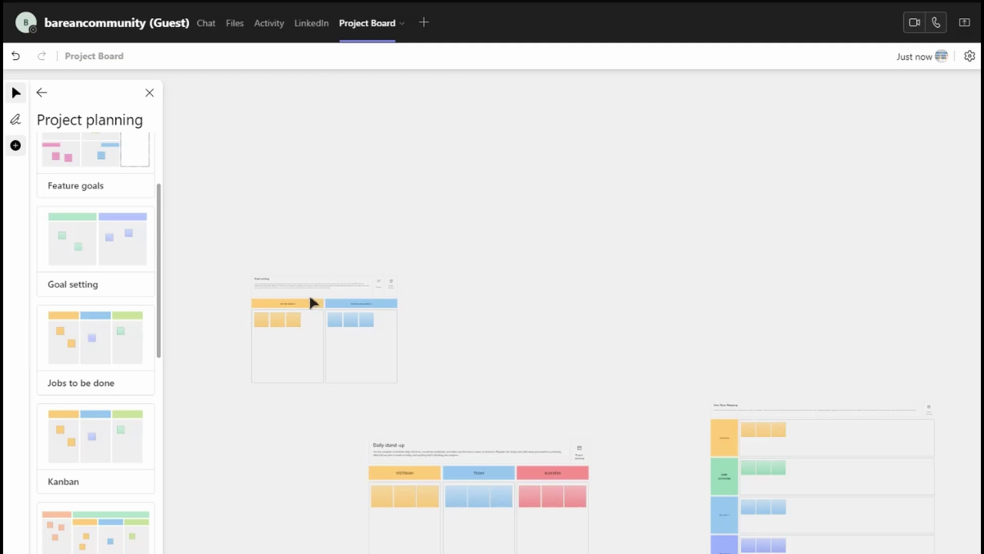
scroll(310, 297, "up", 5)
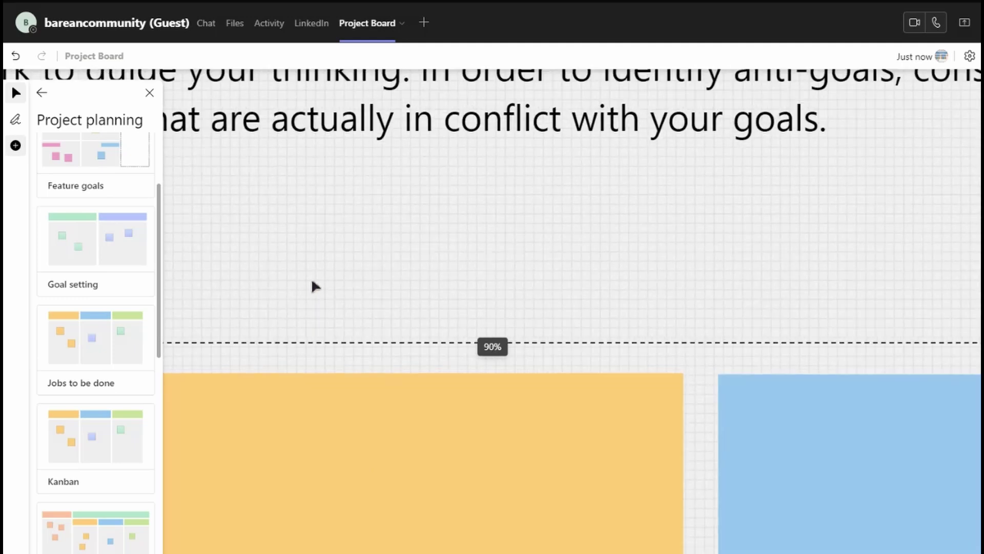
scroll(325, 286, "down", 3)
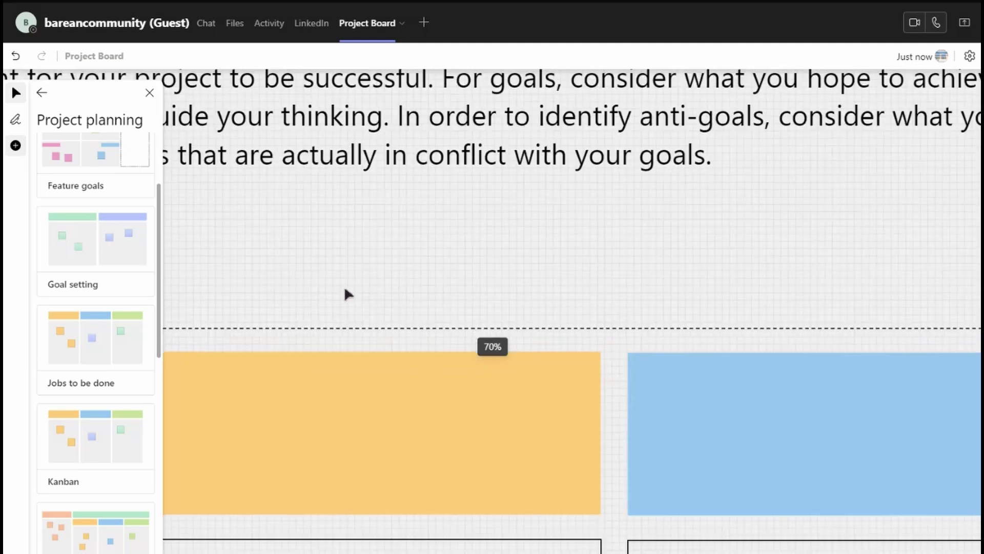
scroll(349, 287, "down", 4)
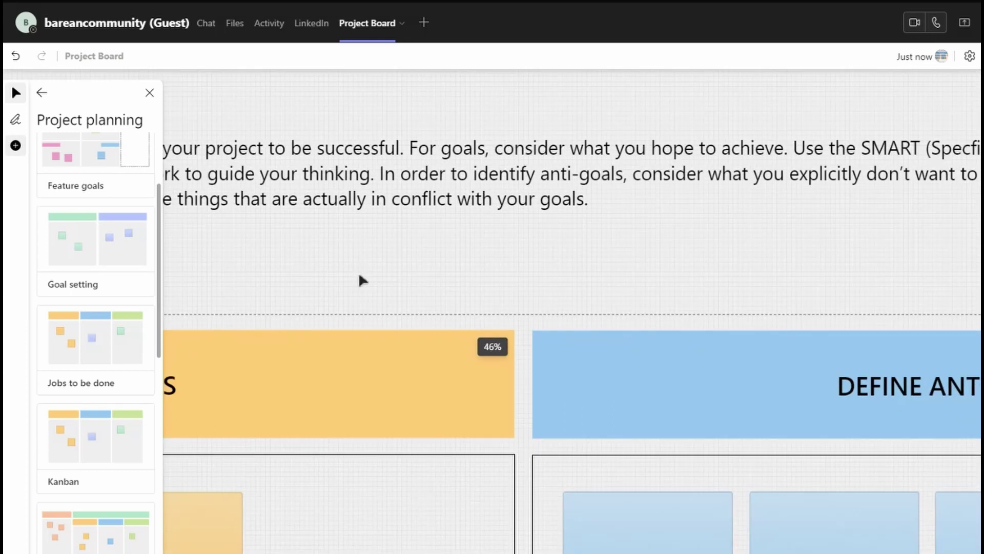
scroll(361, 280, "down", 4)
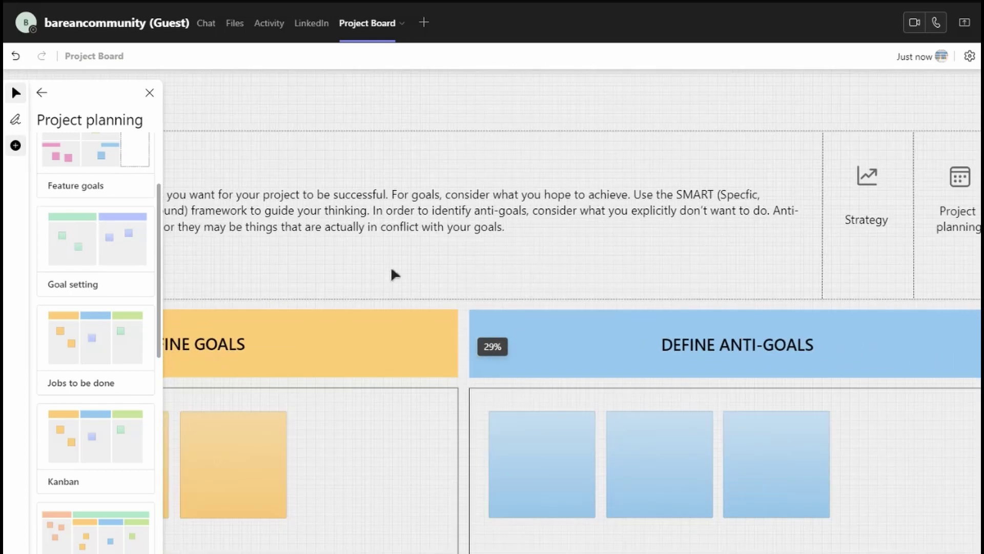
scroll(391, 271, "down", 3)
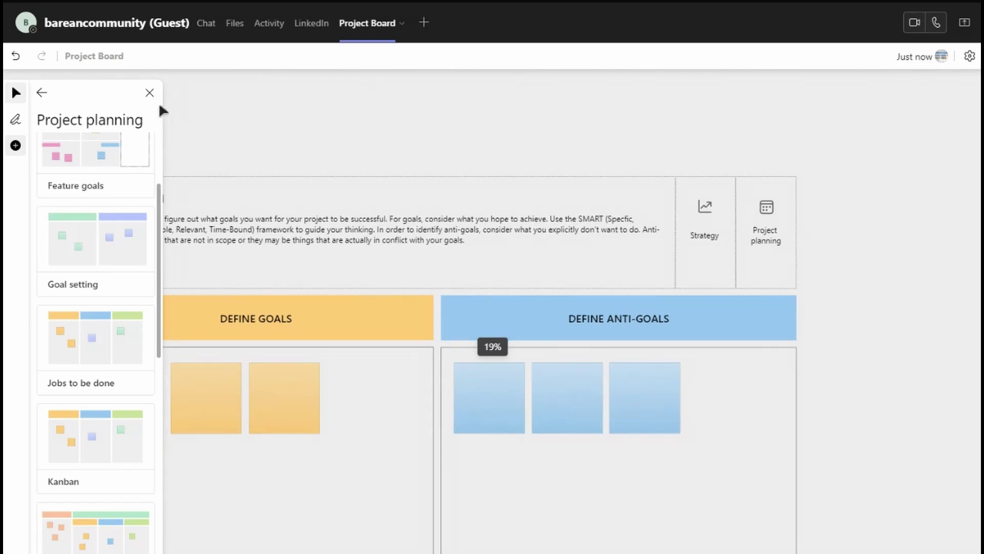
left_click(149, 93)
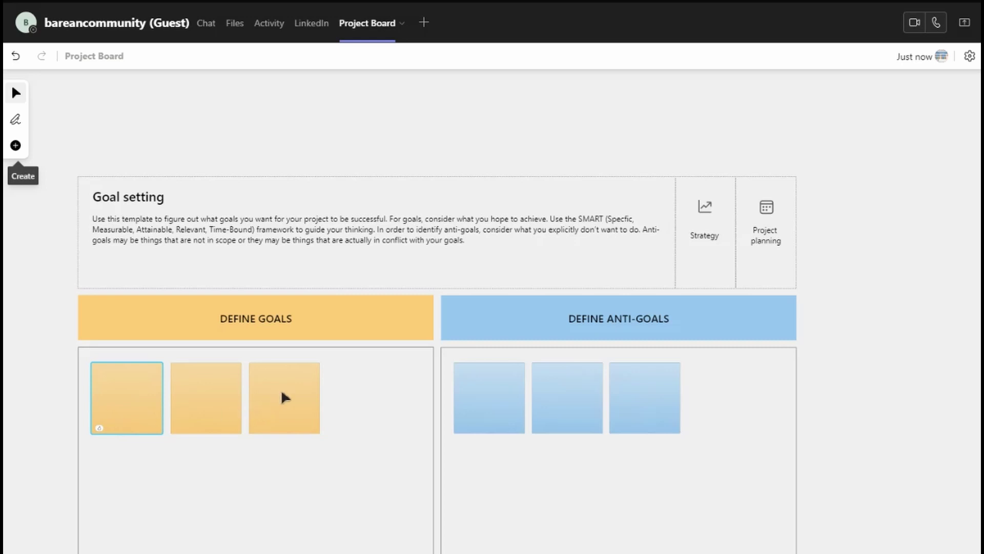
scroll(285, 397, "down", 5)
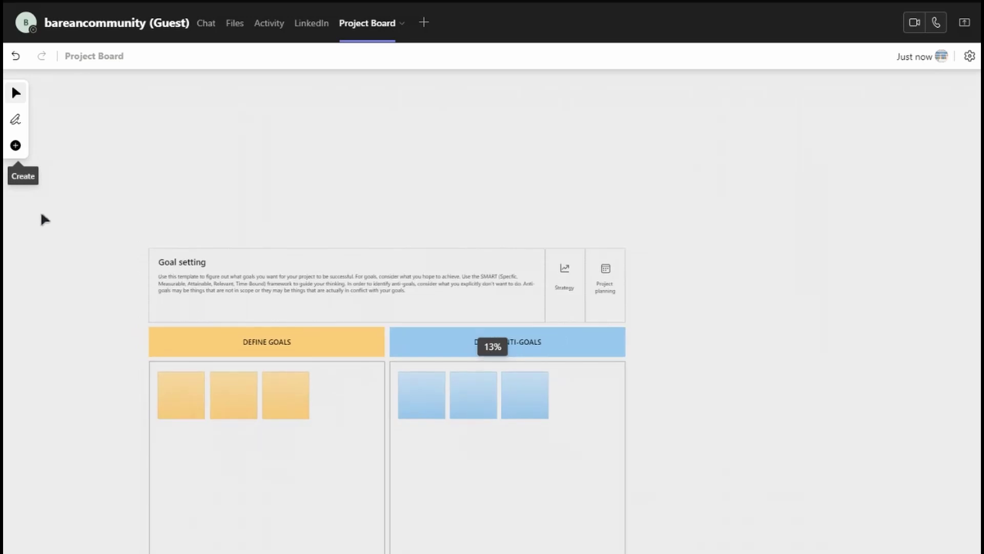
Show the Problem solving templates and scroll past Assumption grid, Cause and effect diagram, Cost/benefit analysis.
left_click(16, 149)
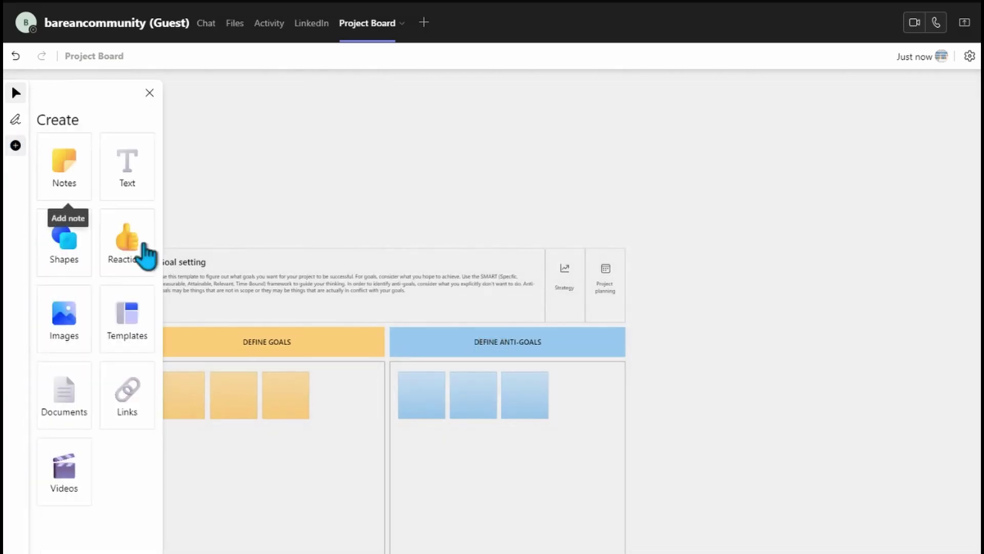
left_click(135, 328)
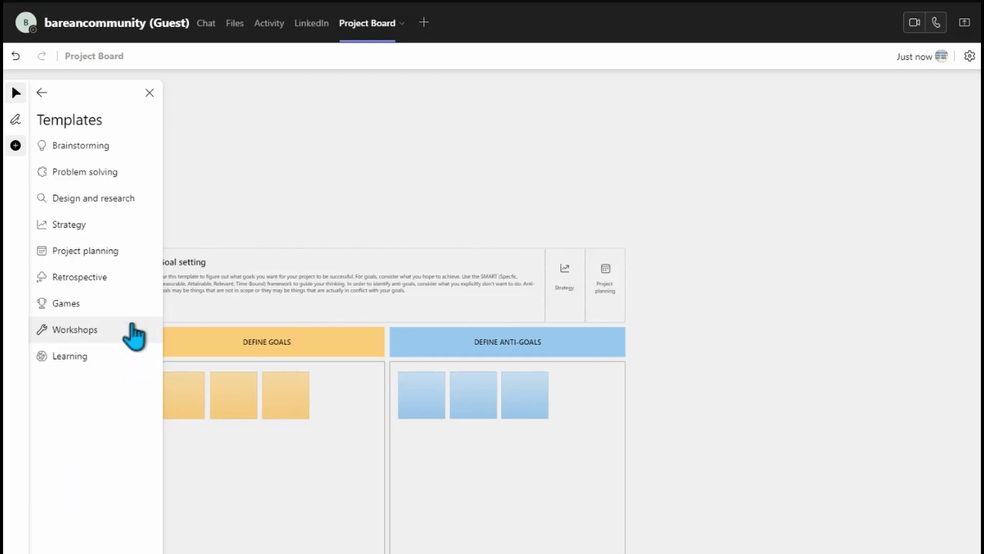
left_click(80, 179)
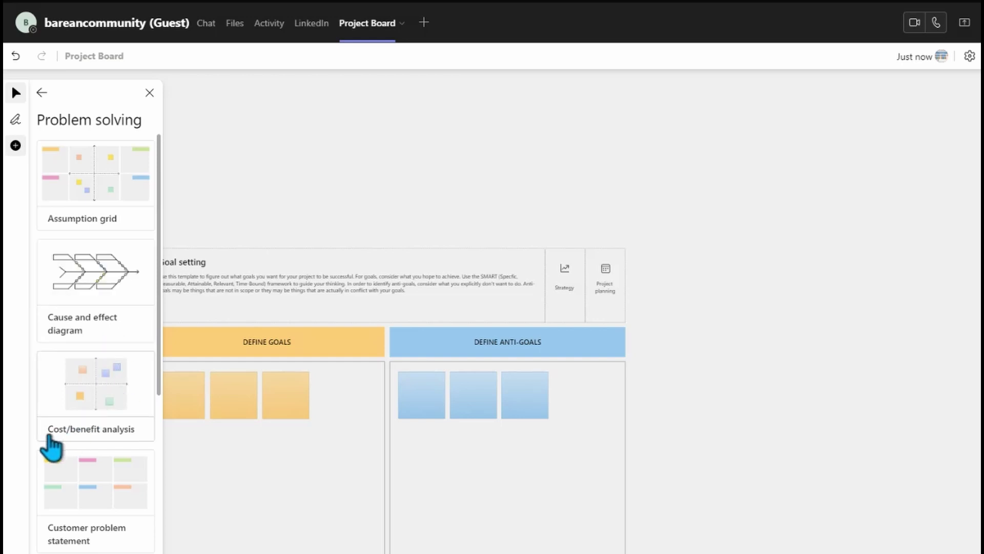
scroll(115, 440, "down", 4)
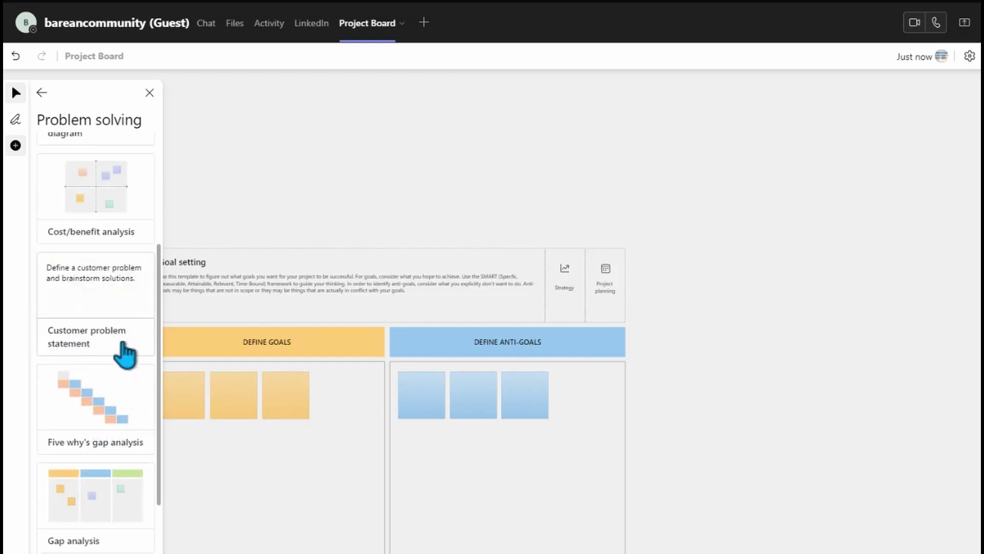
scroll(79, 385, "down", 3)
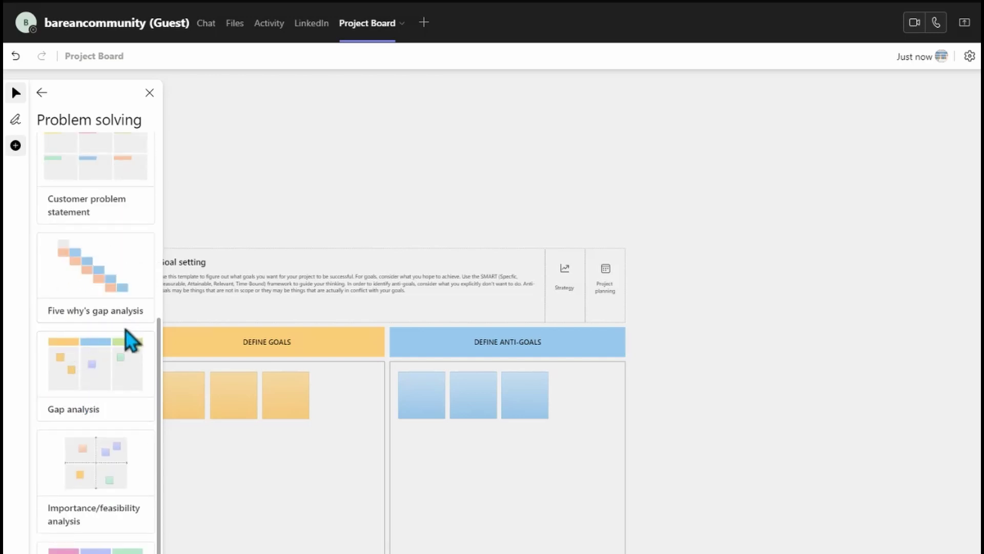
scroll(118, 346, "down", 1)
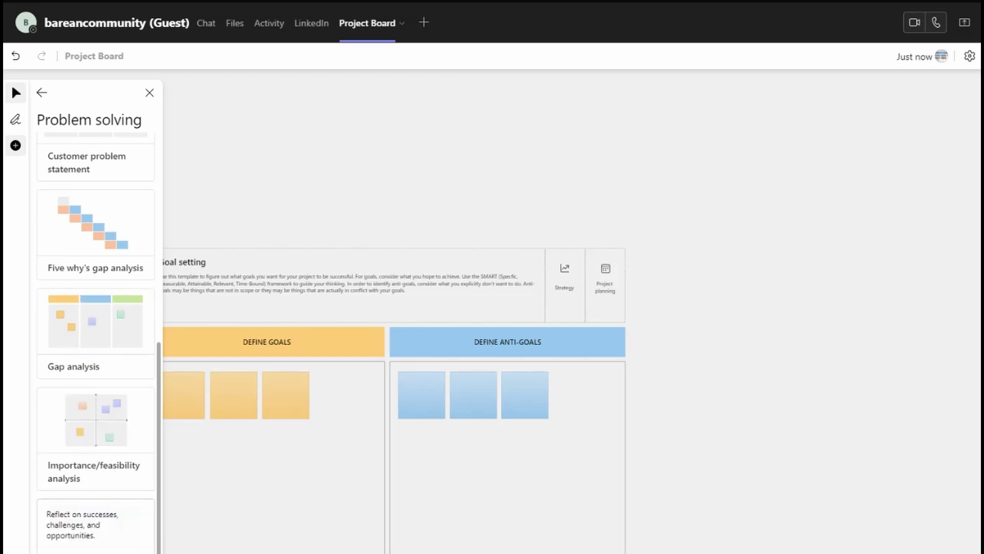
scroll(108, 389, "up", 6)
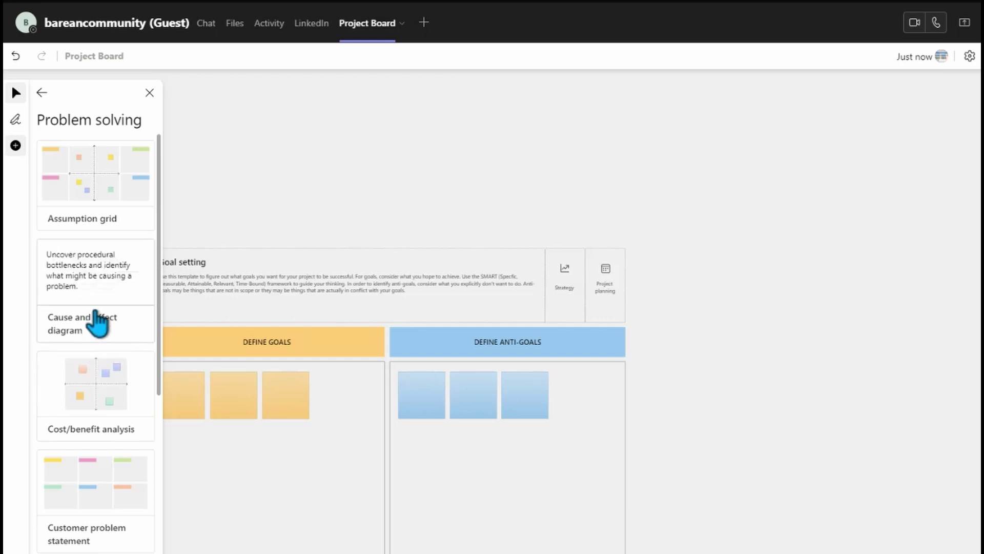
left_click(91, 189)
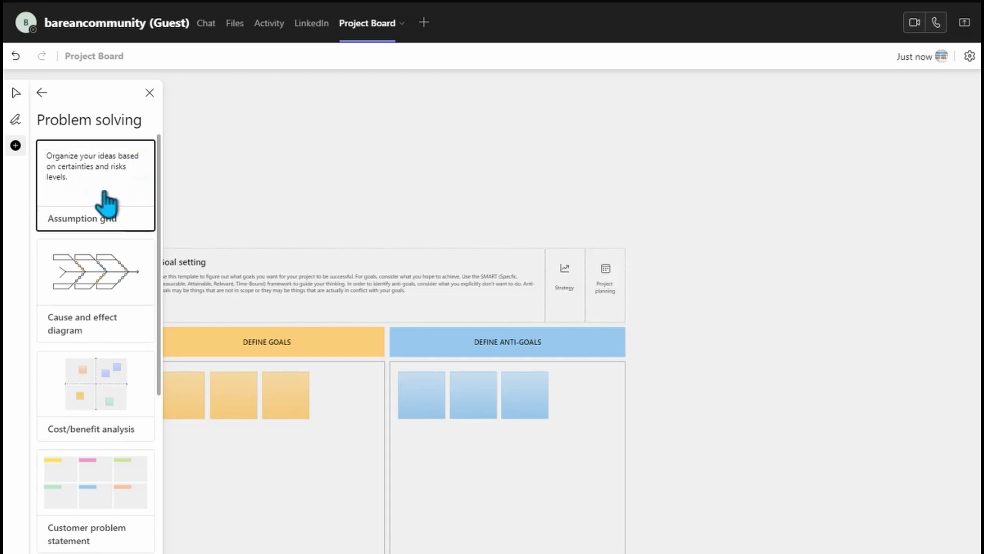
left_click(338, 173)
scroll(339, 171, "up", 2)
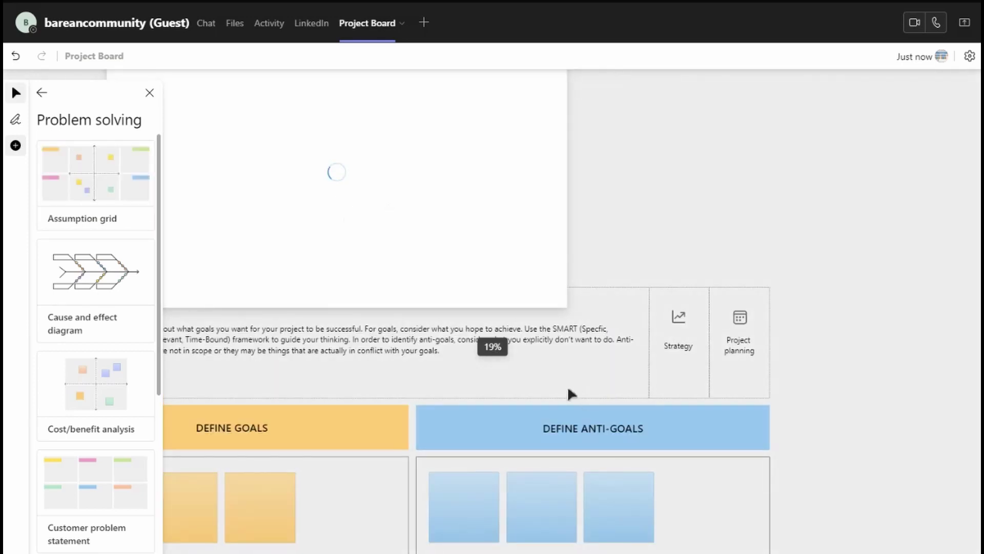
scroll(564, 388, "up", 5)
scroll(563, 390, "down", 4)
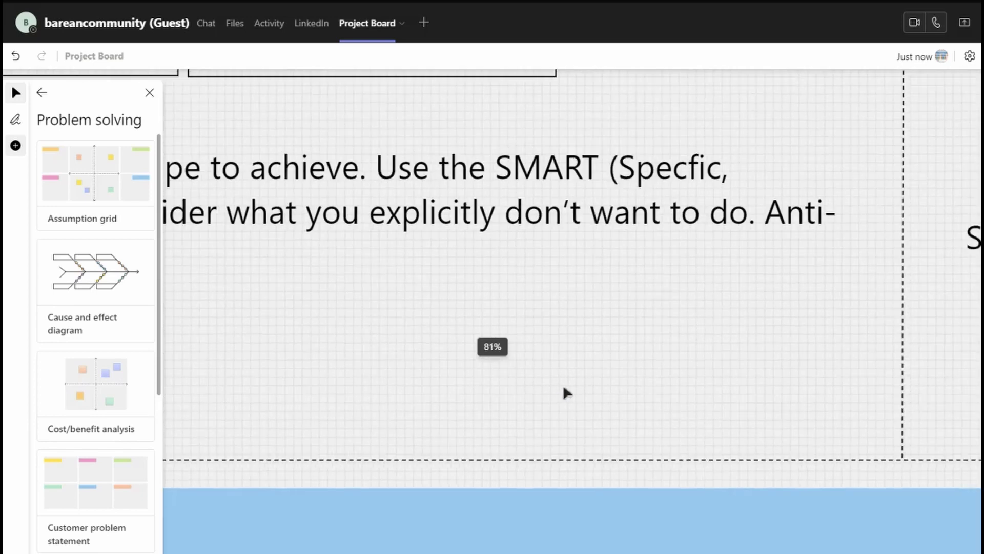
scroll(558, 400, "down", 5)
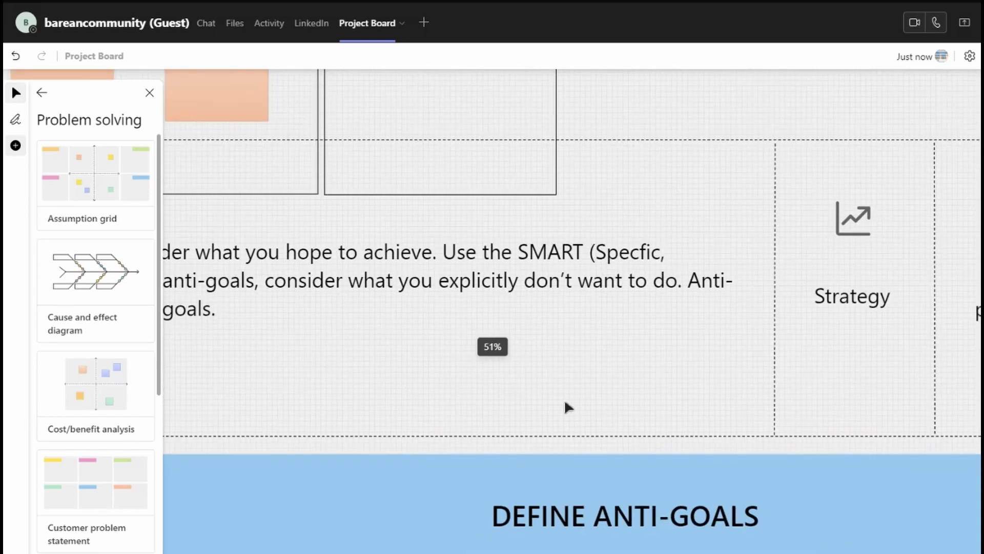
scroll(562, 382, "down", 4)
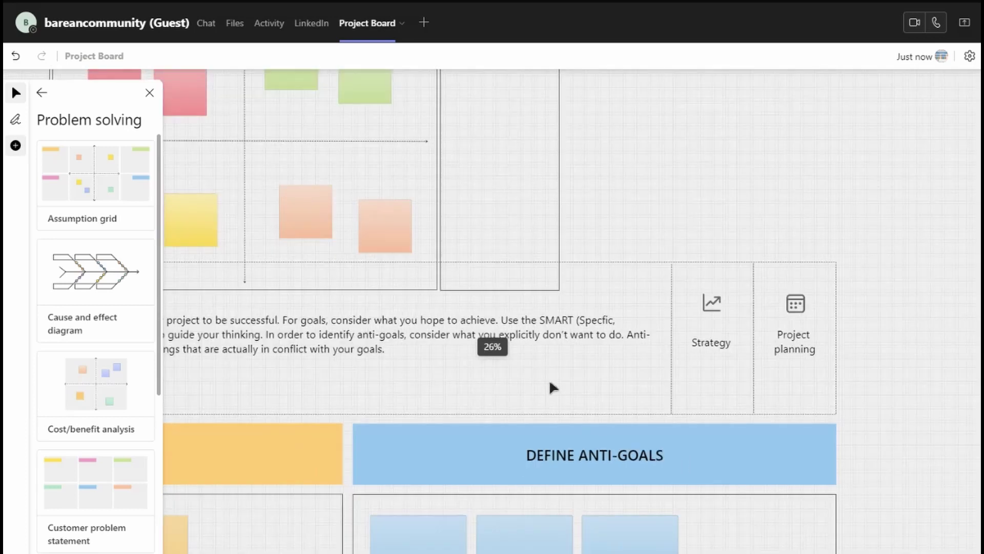
scroll(603, 406, "down", 2)
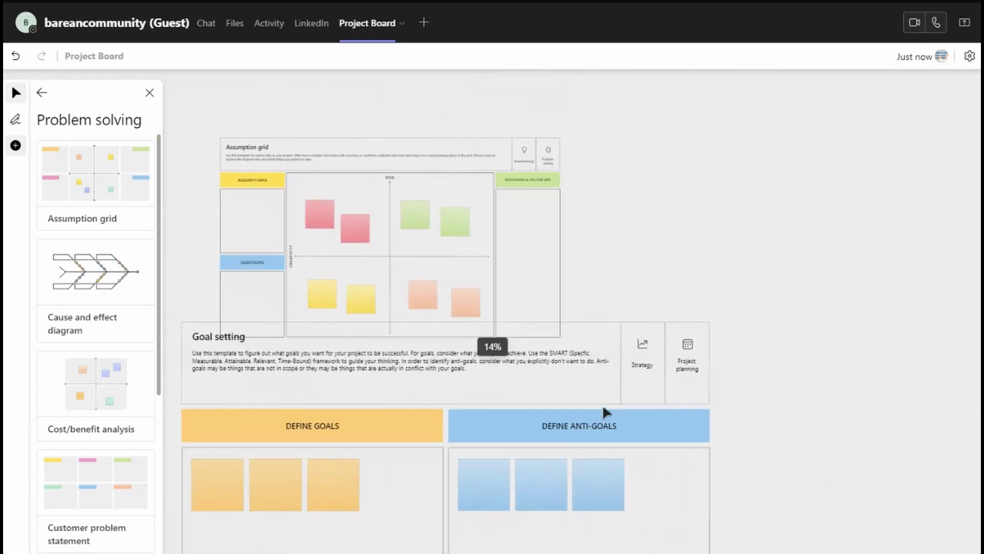
scroll(399, 256, "down", 3)
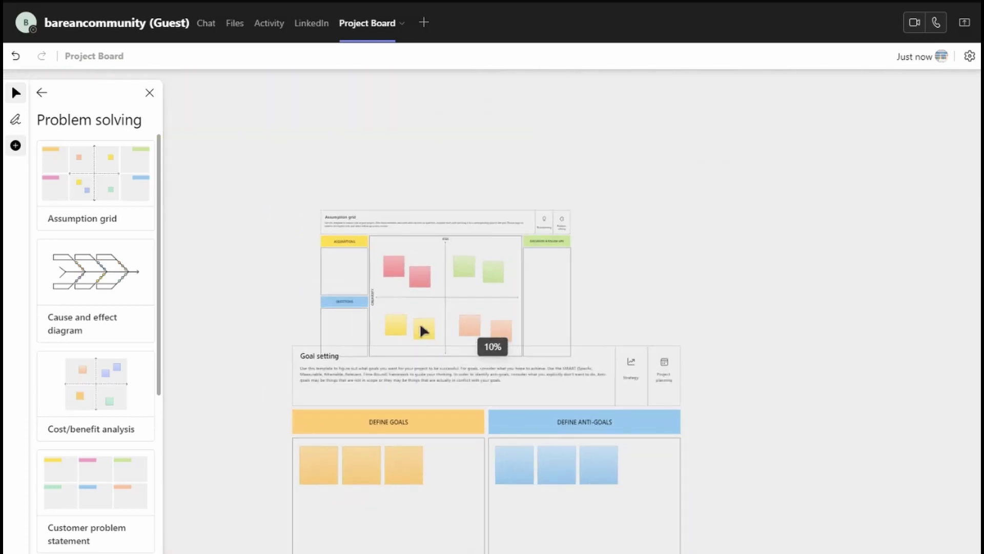
left_click(421, 281)
scroll(440, 281, "up", 2)
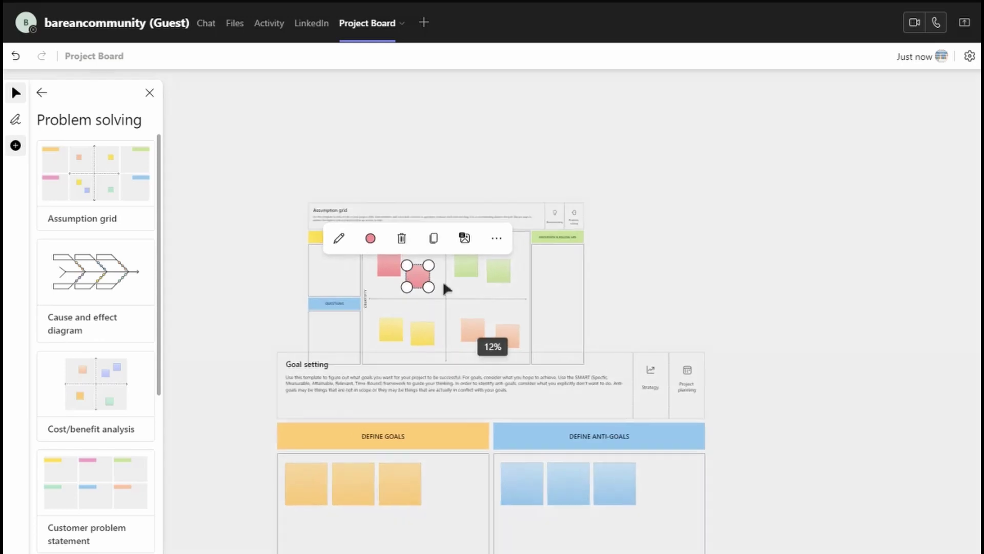
scroll(442, 283, "up", 1)
scroll(443, 285, "up", 5)
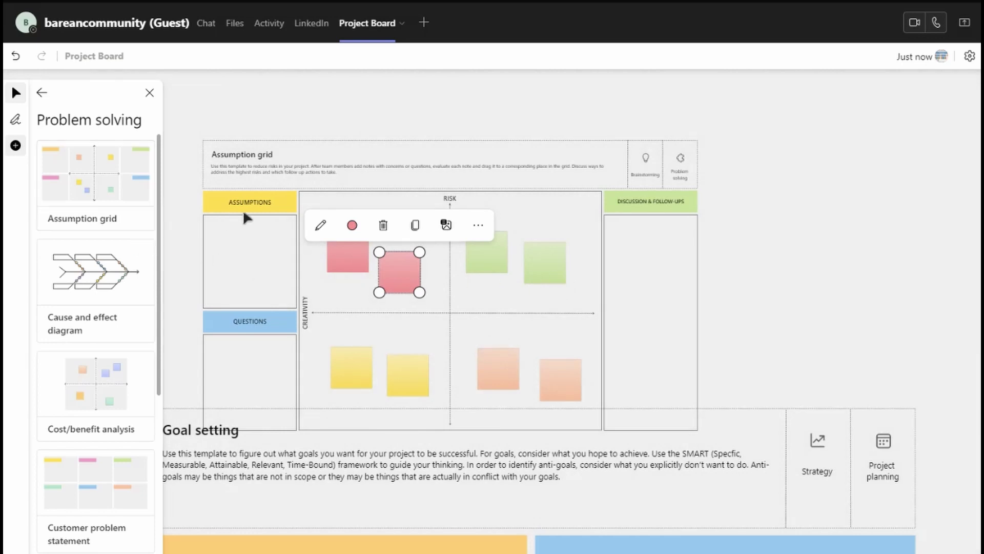
Deselect the pink sticky note and close the Problem solving template panel.
left_click(639, 278)
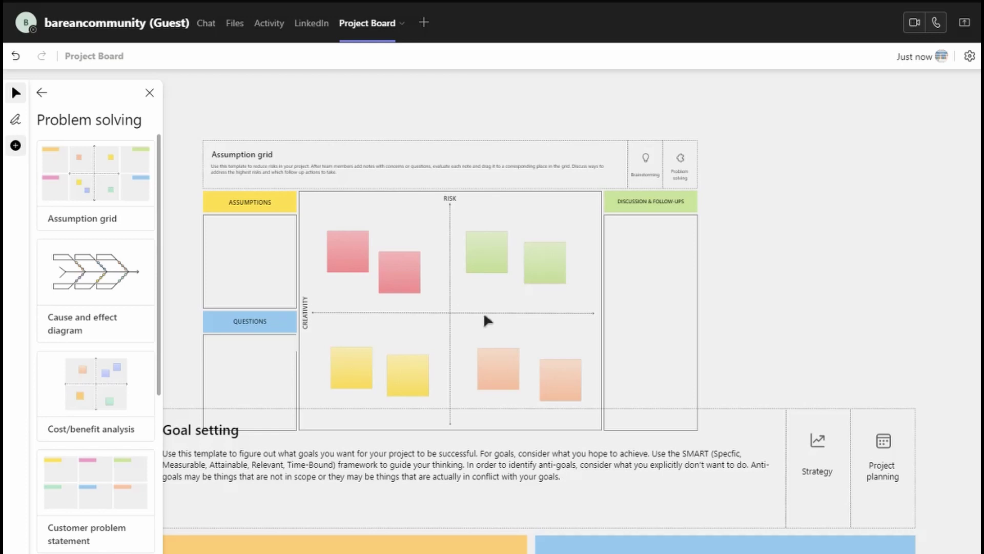
scroll(626, 288, "down", 1)
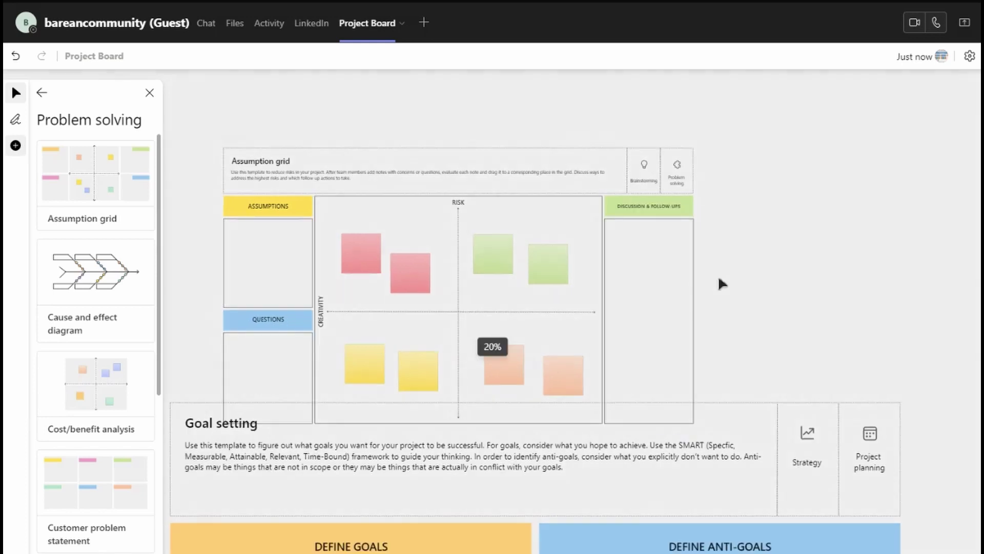
scroll(716, 283, "down", 1)
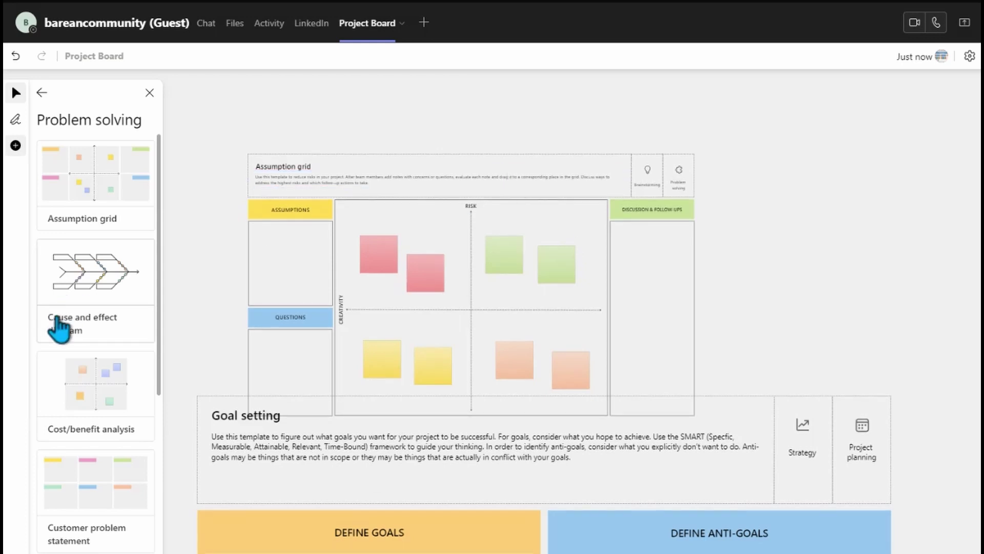
mouse_move(102, 335)
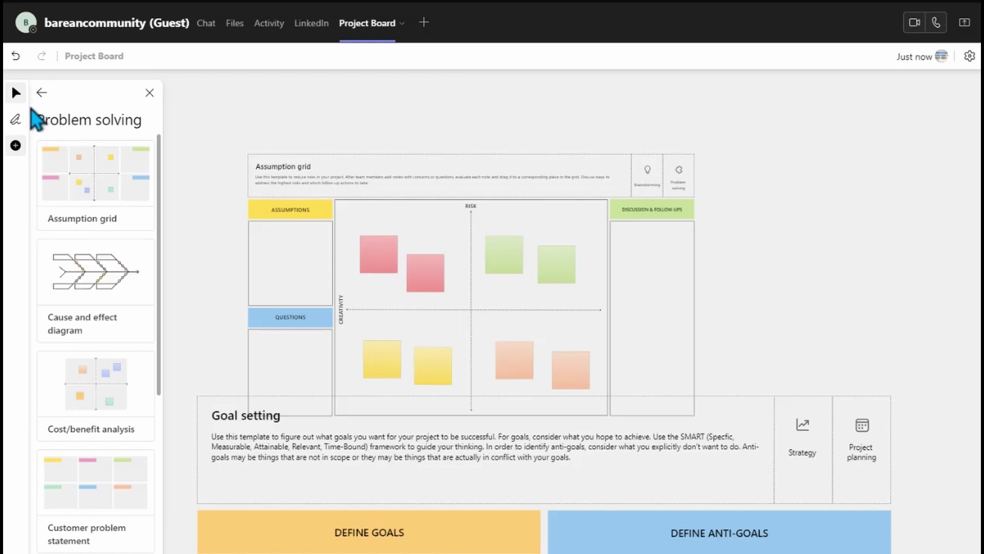
left_click(16, 146)
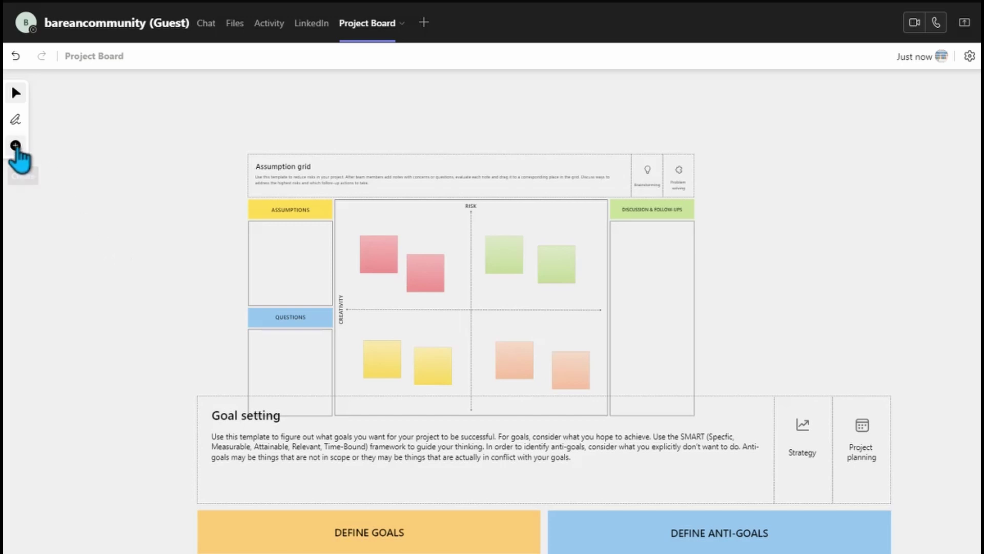
Show the Design and research templates and scroll down through Kano model, Moodboard and Storyboarding.
left_click(18, 150)
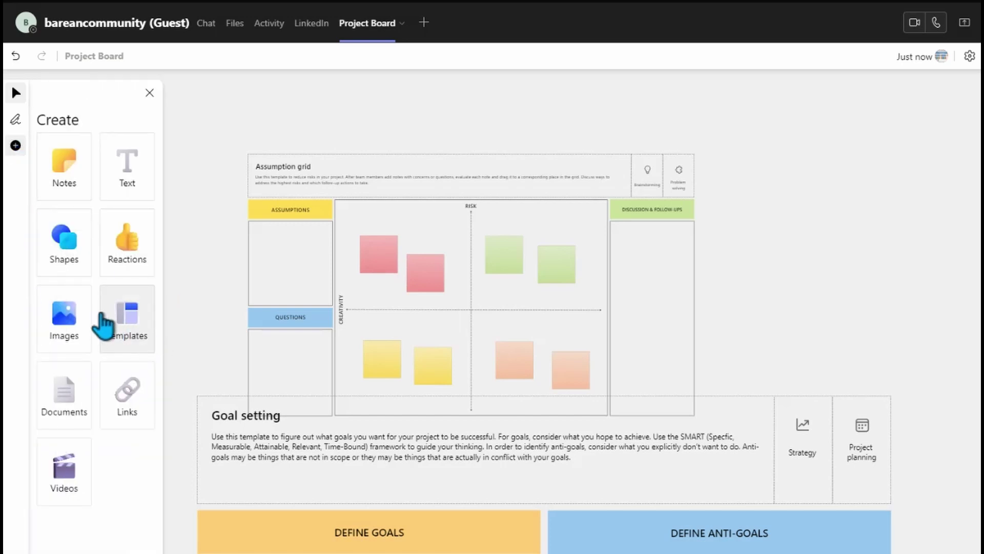
left_click(127, 324)
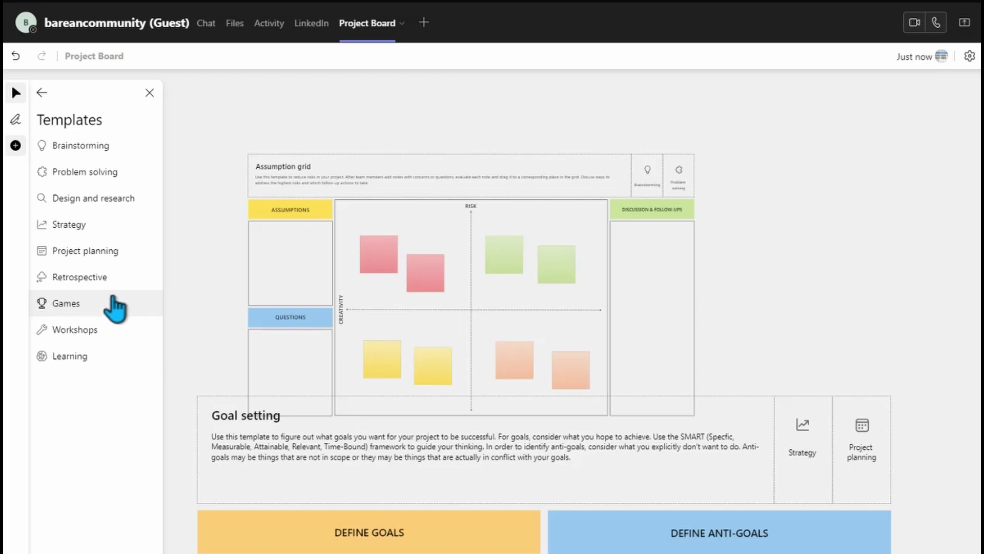
left_click(88, 204)
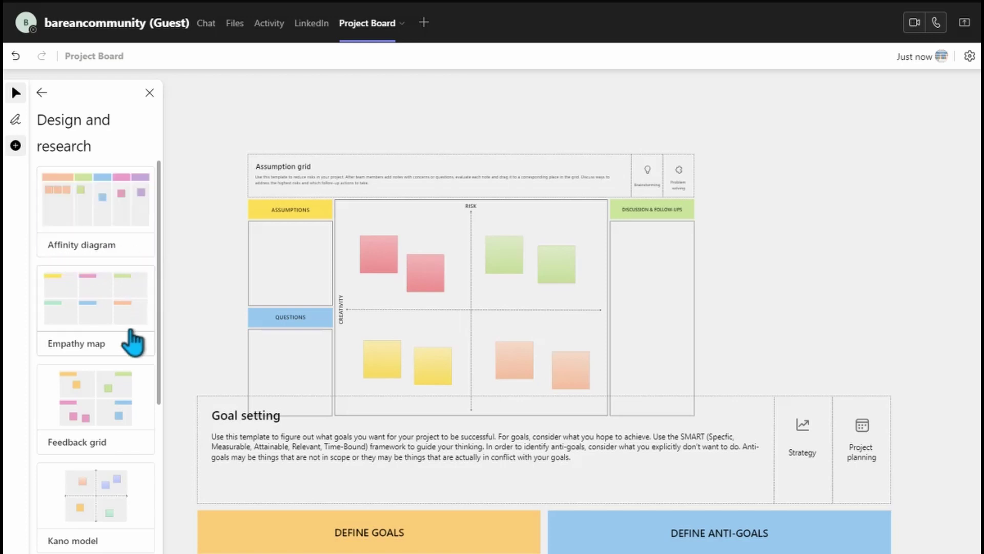
scroll(121, 347, "down", 3)
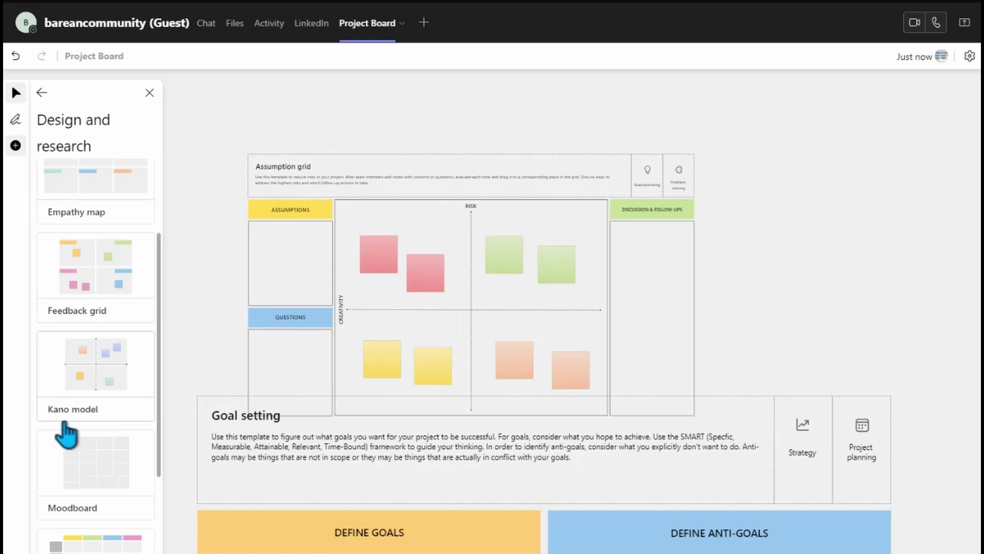
scroll(99, 425, "down", 3)
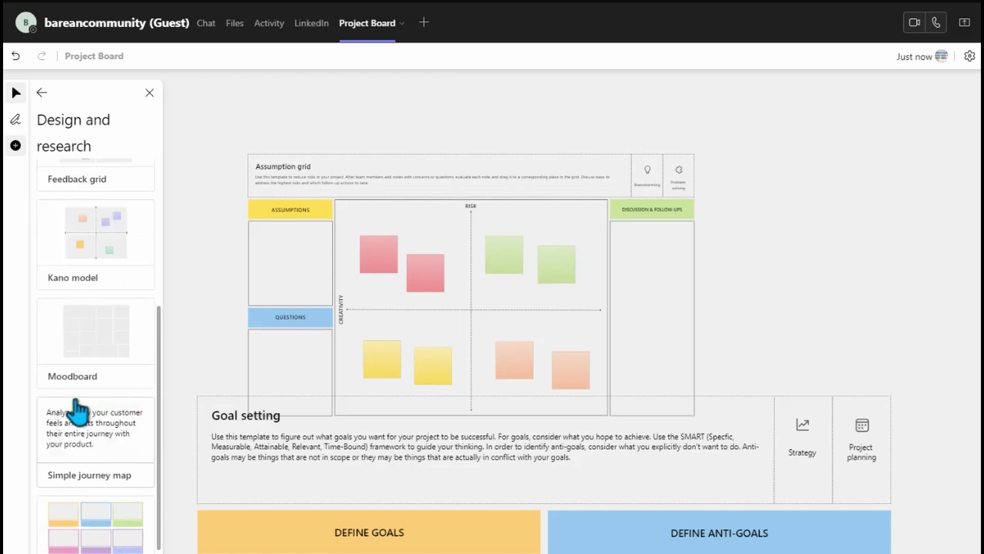
scroll(100, 426, "down", 2)
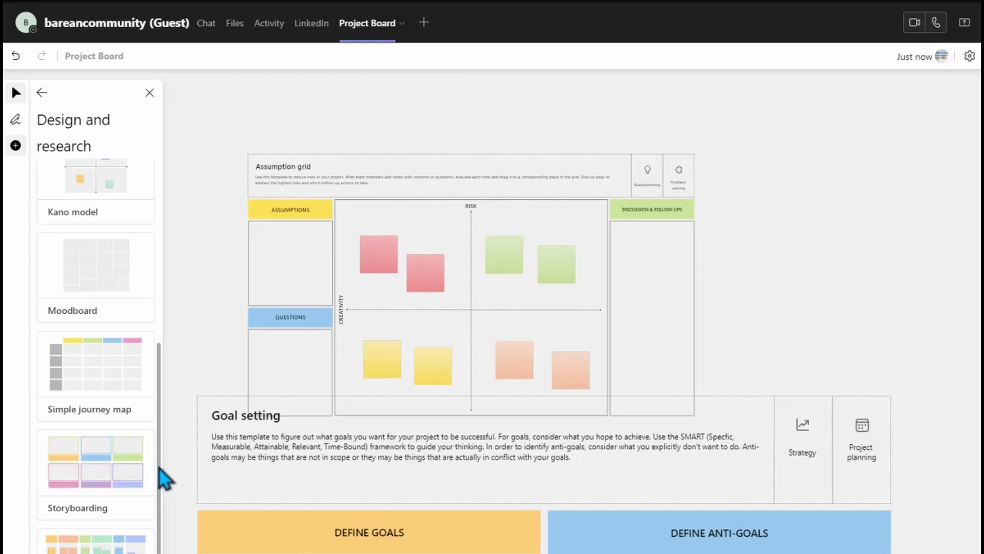
scroll(217, 330, "down", 2)
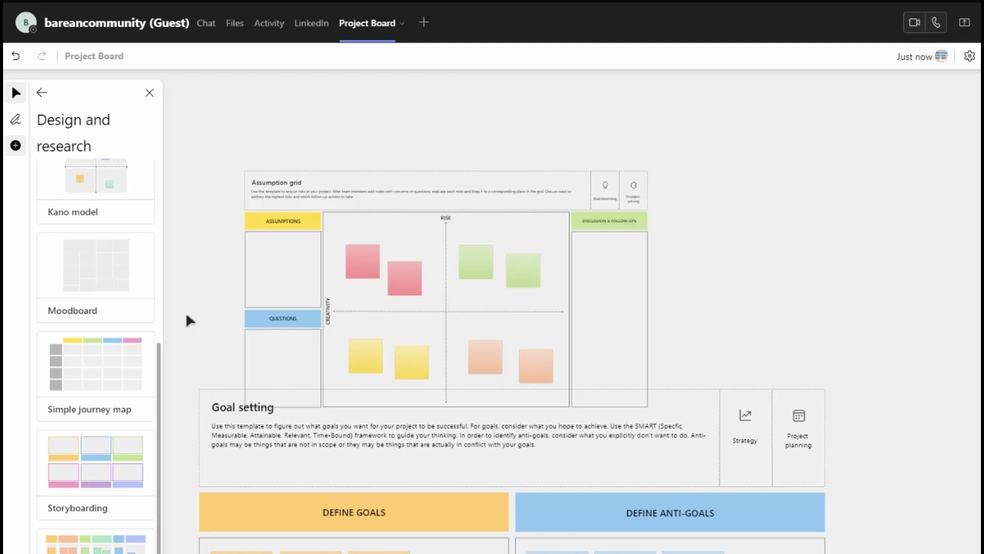
Switch to the Retrospective templates and scroll through 4L's, Mad, sad, glad, Sailboat and Start, stop, continue.
left_click(16, 146)
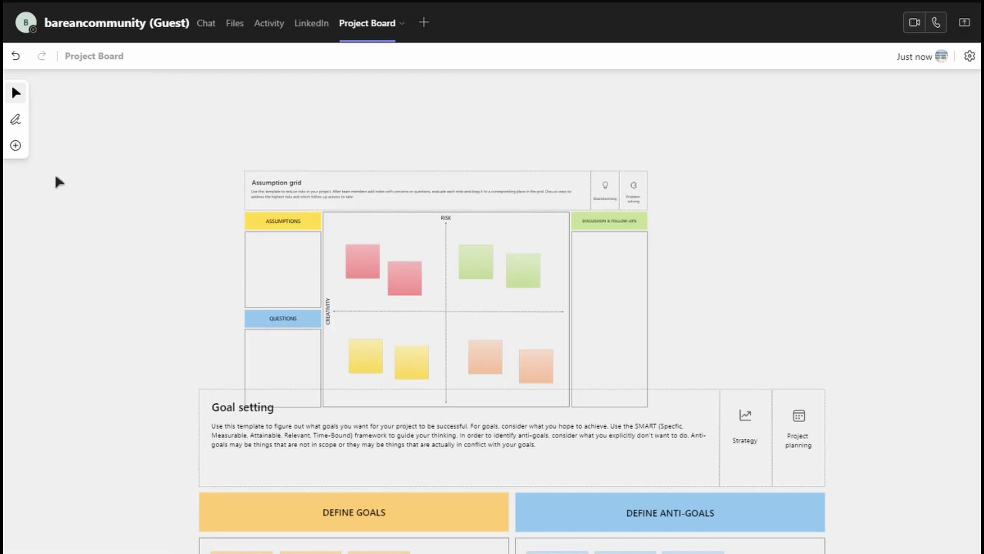
left_click(16, 146)
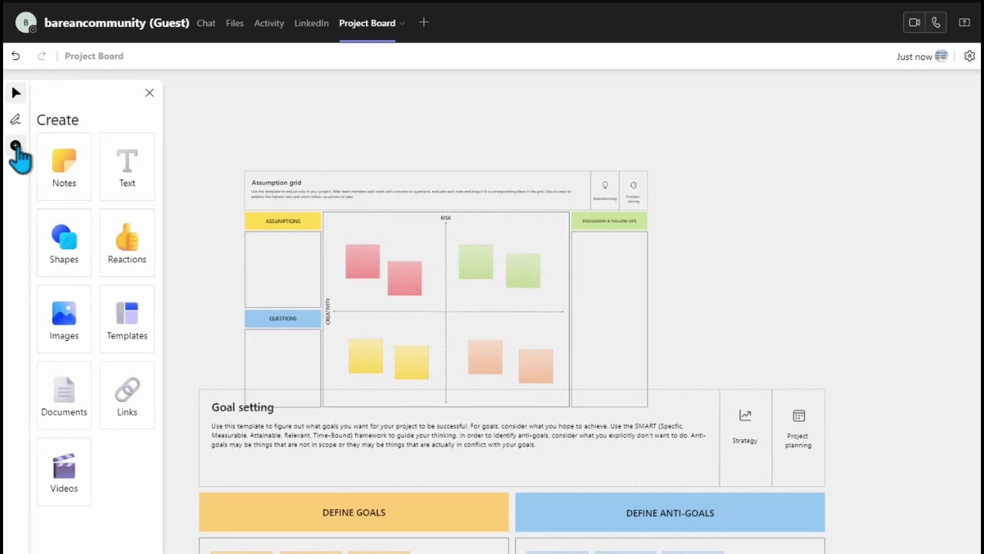
left_click(135, 332)
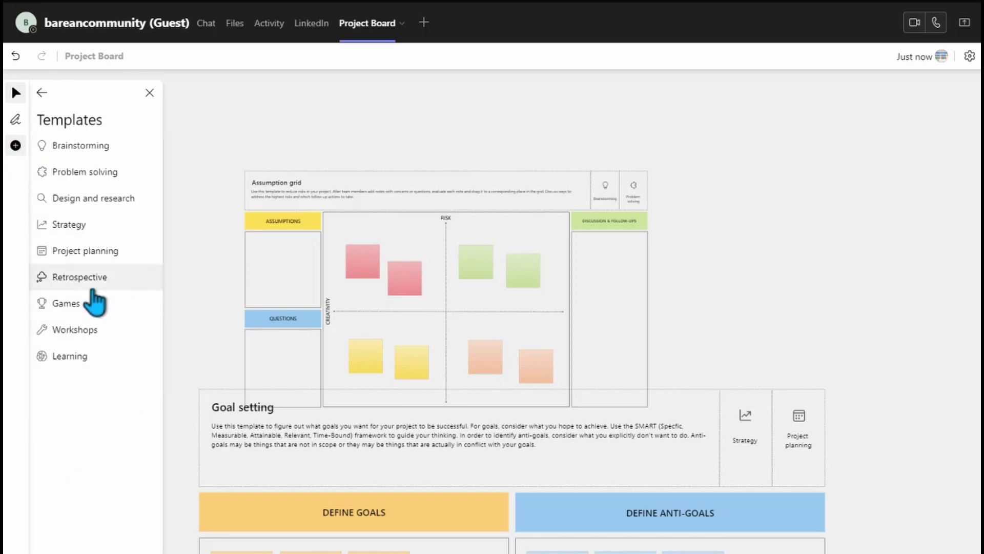
left_click(78, 280)
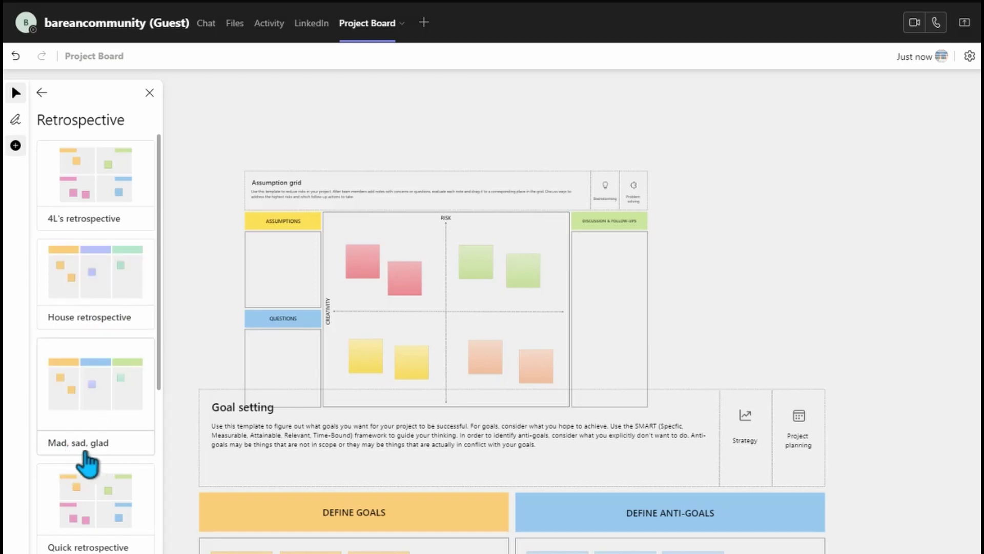
scroll(121, 431, "down", 3)
scroll(118, 417, "down", 2)
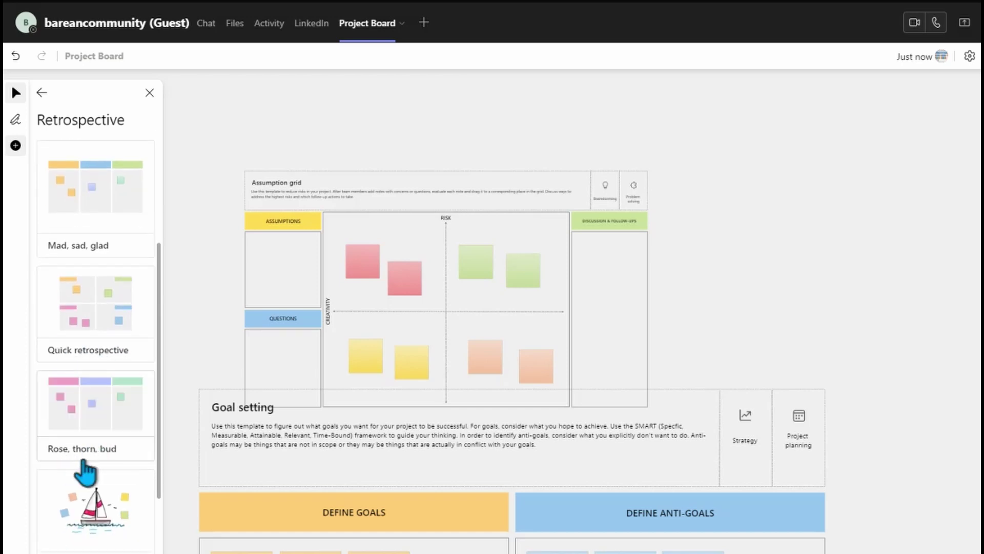
scroll(107, 467, "down", 2)
scroll(110, 455, "down", 2)
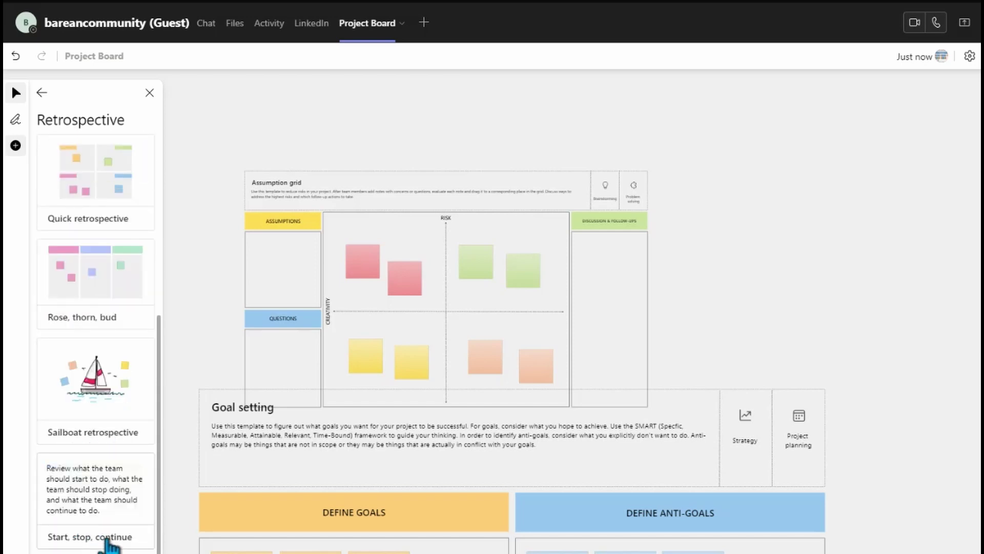
scroll(109, 528, "down", 2)
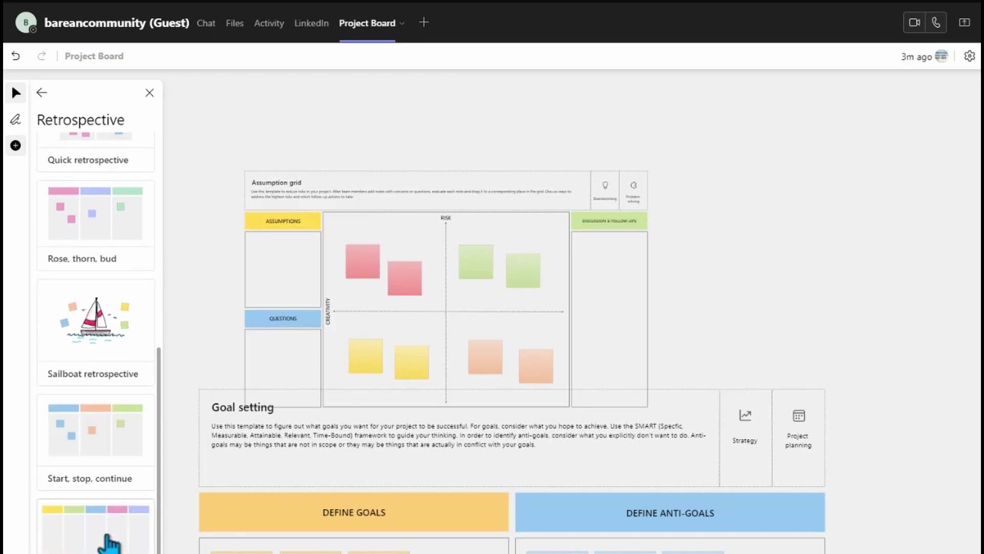